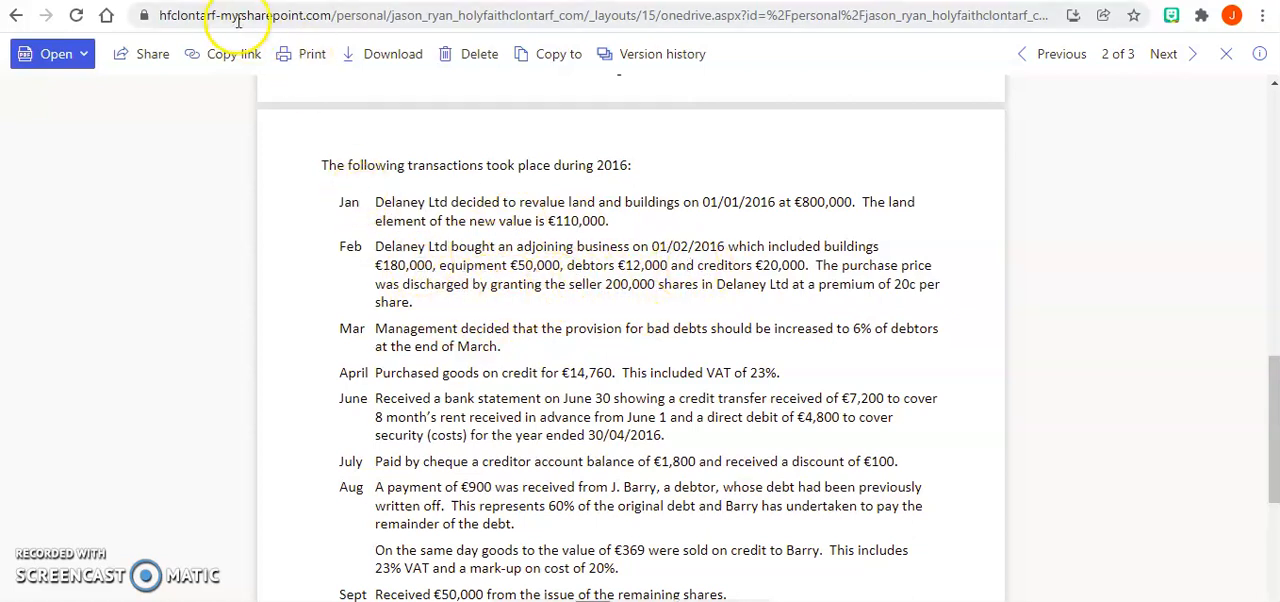
- Enter February land and buildings 180000 on the monthly tabular sheet, checking the question
key(ctrl+Tab)
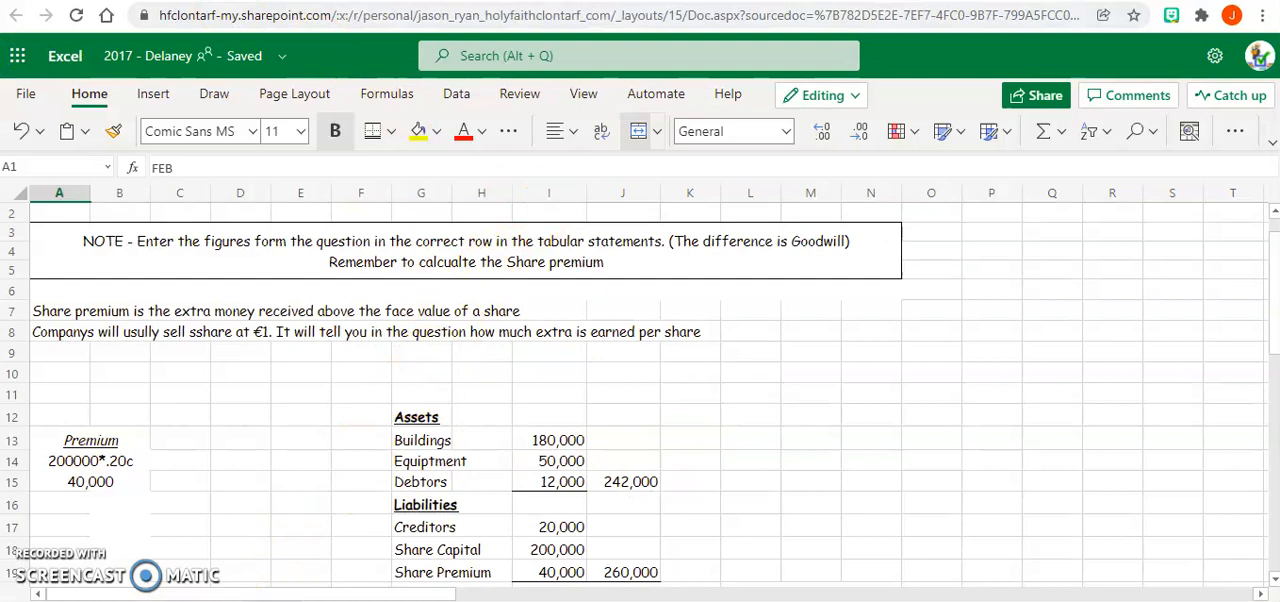
key(ctrl+Page_Down)
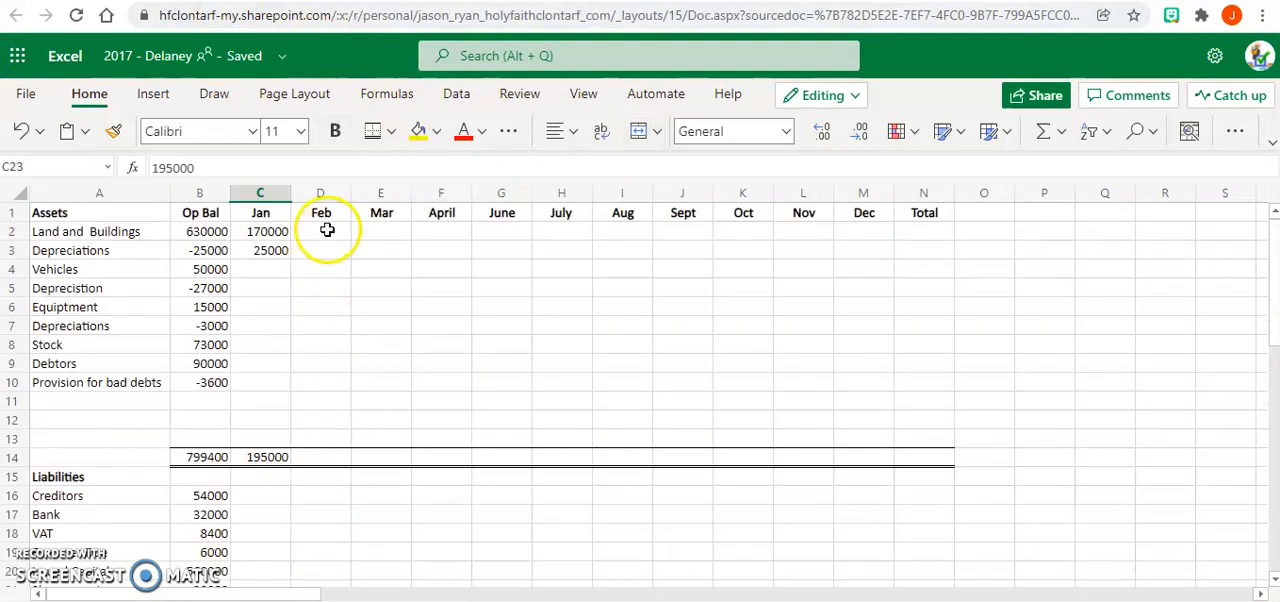
click(327, 230)
text(180000)
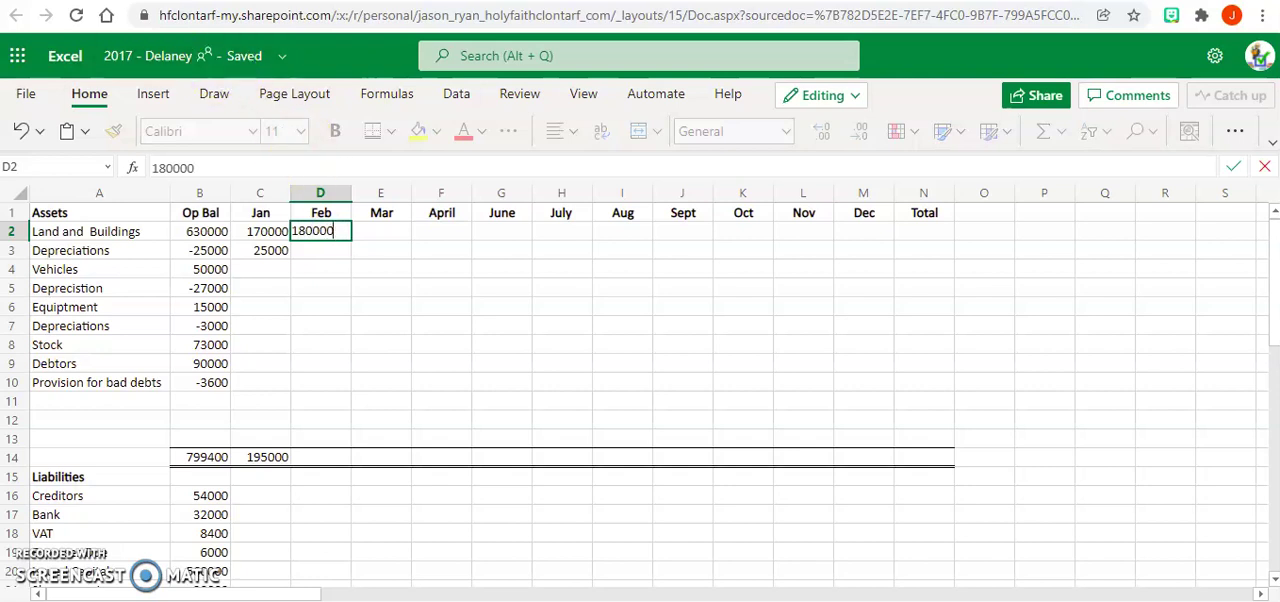
key(ctrl+Tab)
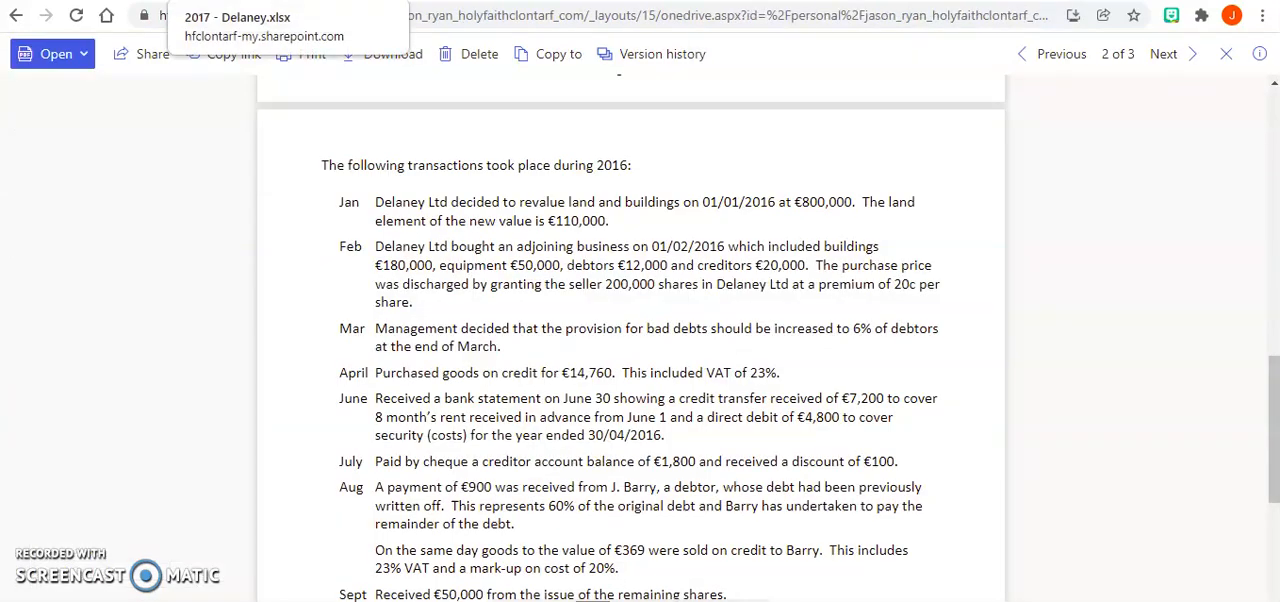
key(ctrl+Tab)
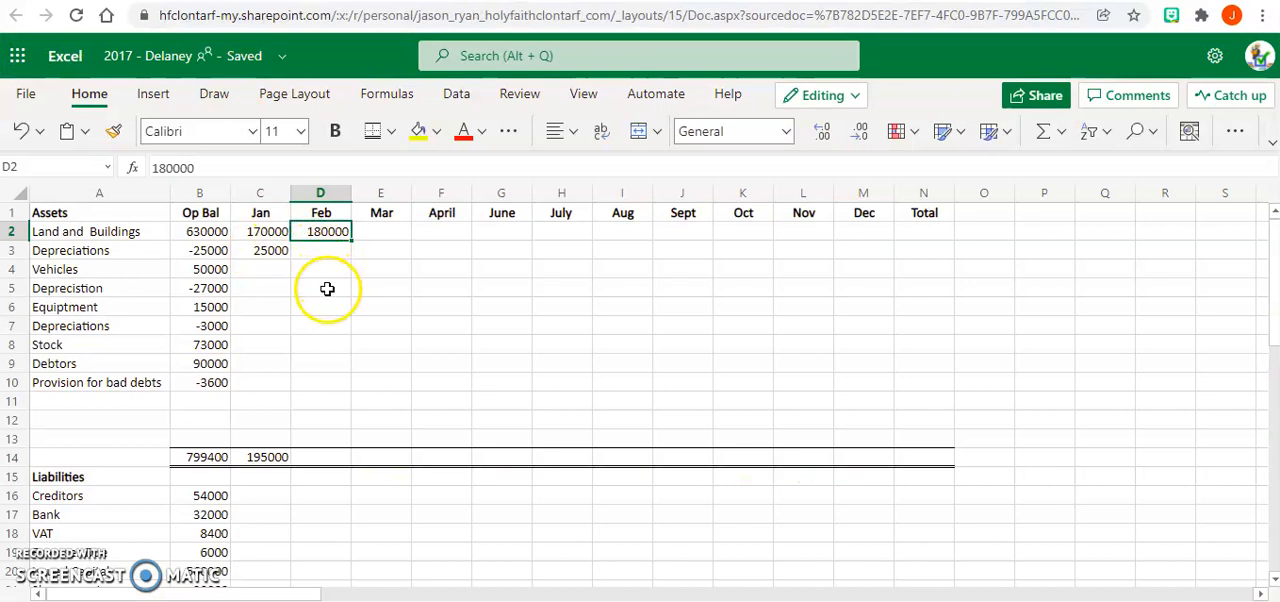
- Enter February equipment 50000 and debtors 12000, then look back at the question
click(327, 304)
text(50)
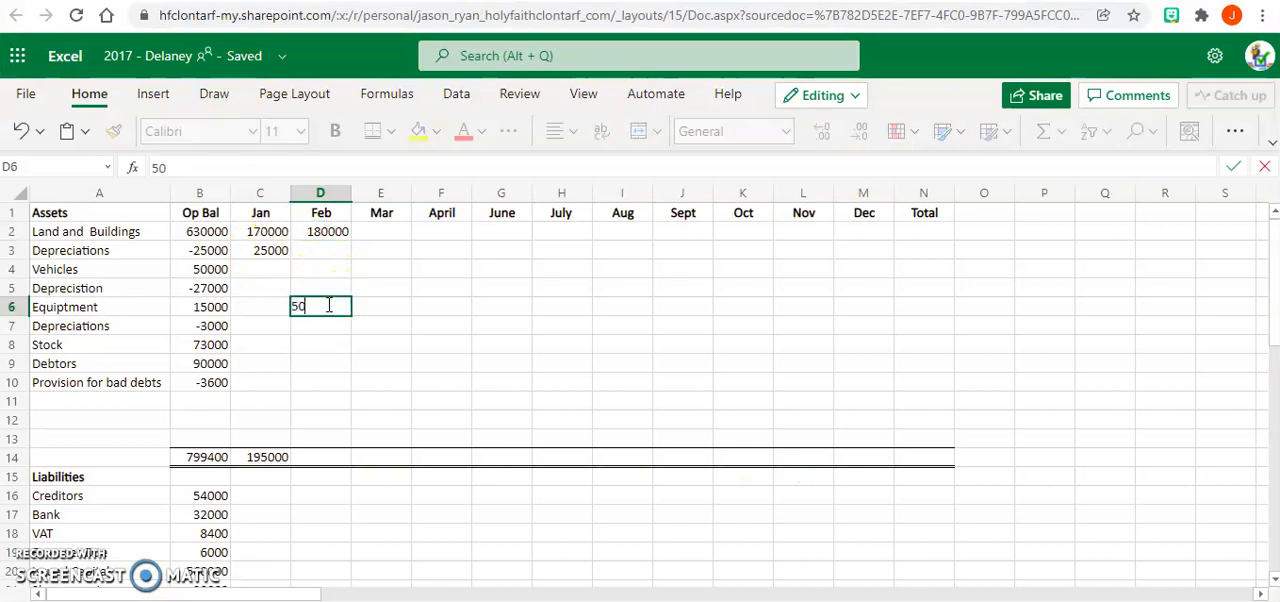
text(0)
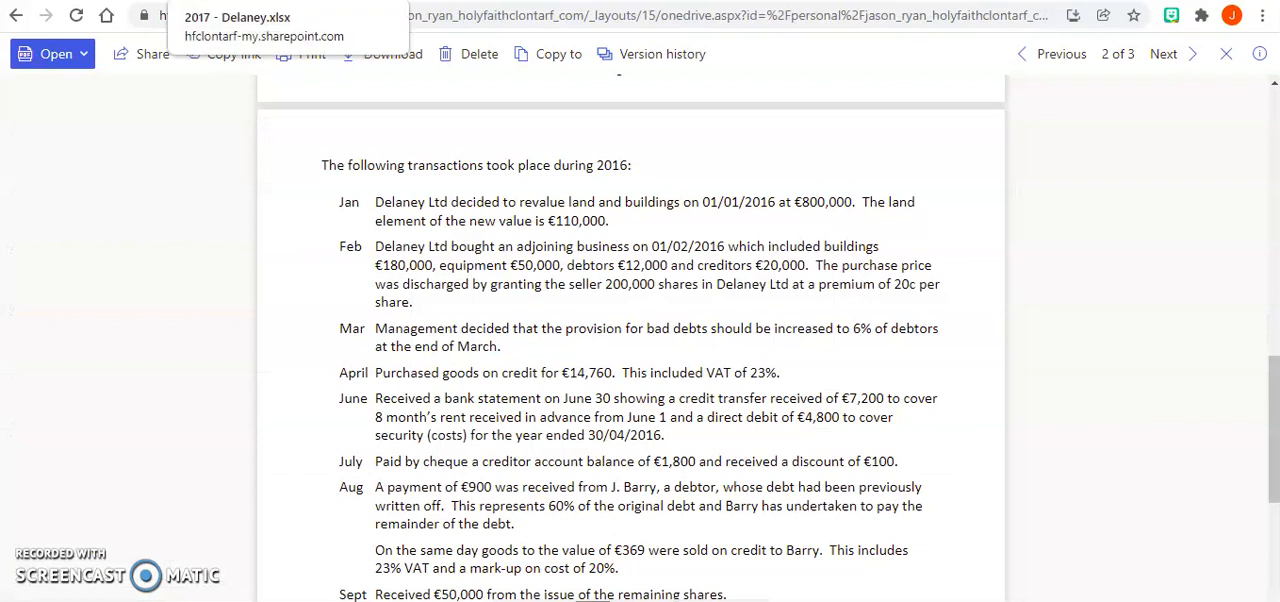
click(240, 2)
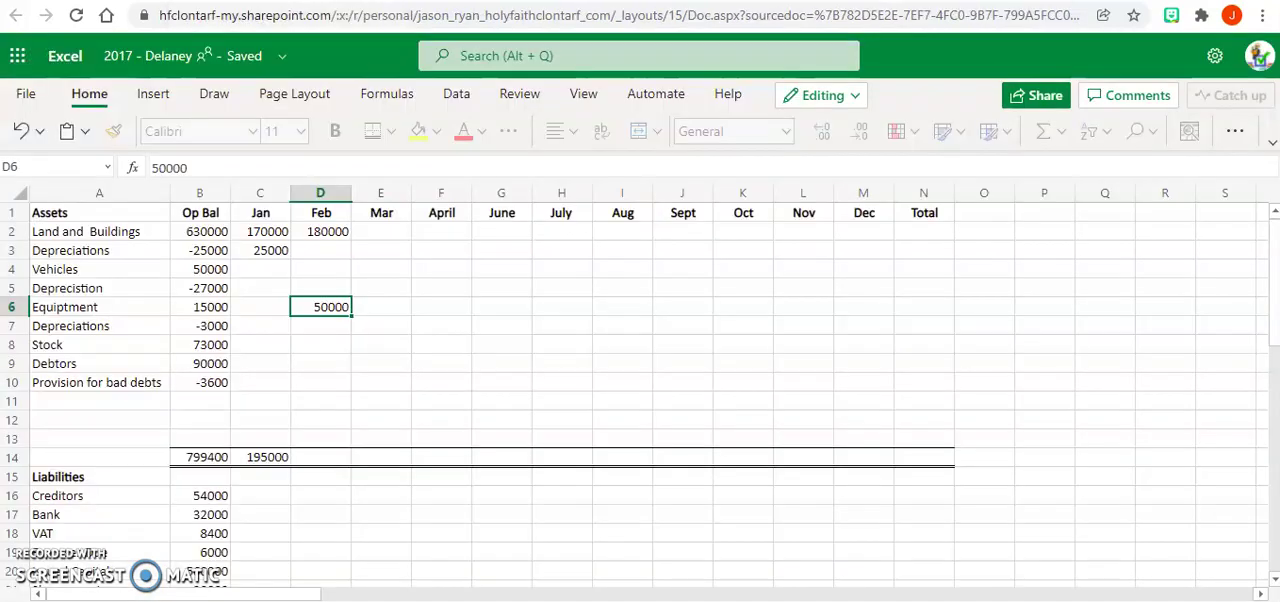
click(320, 364)
text(12000)
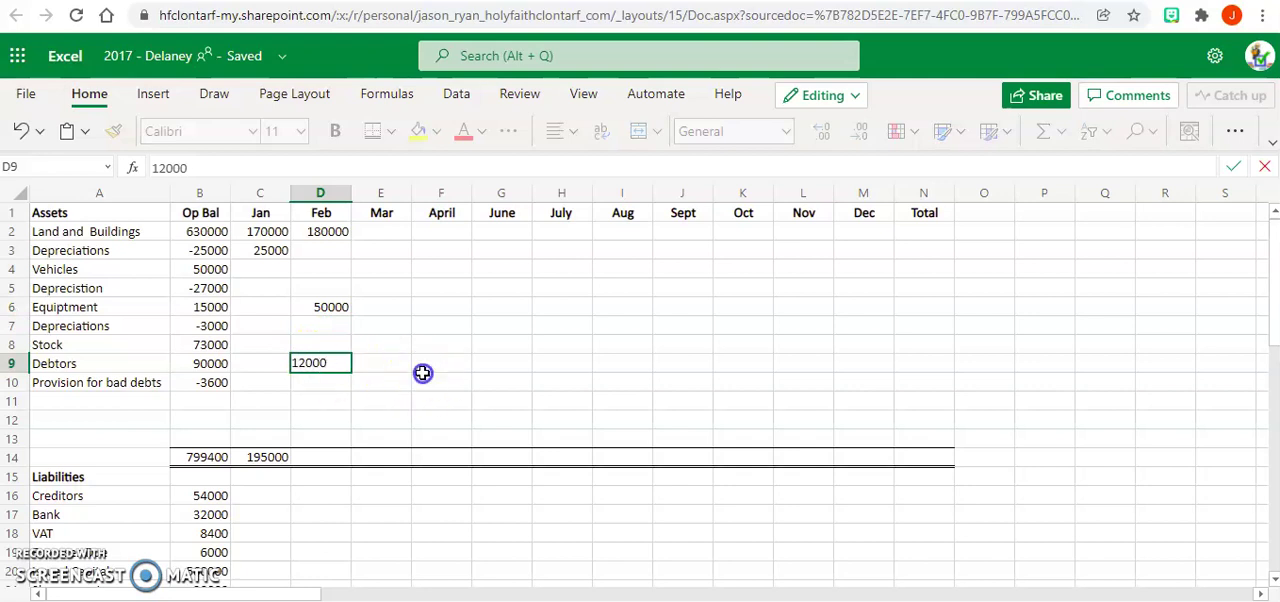
click(424, 380)
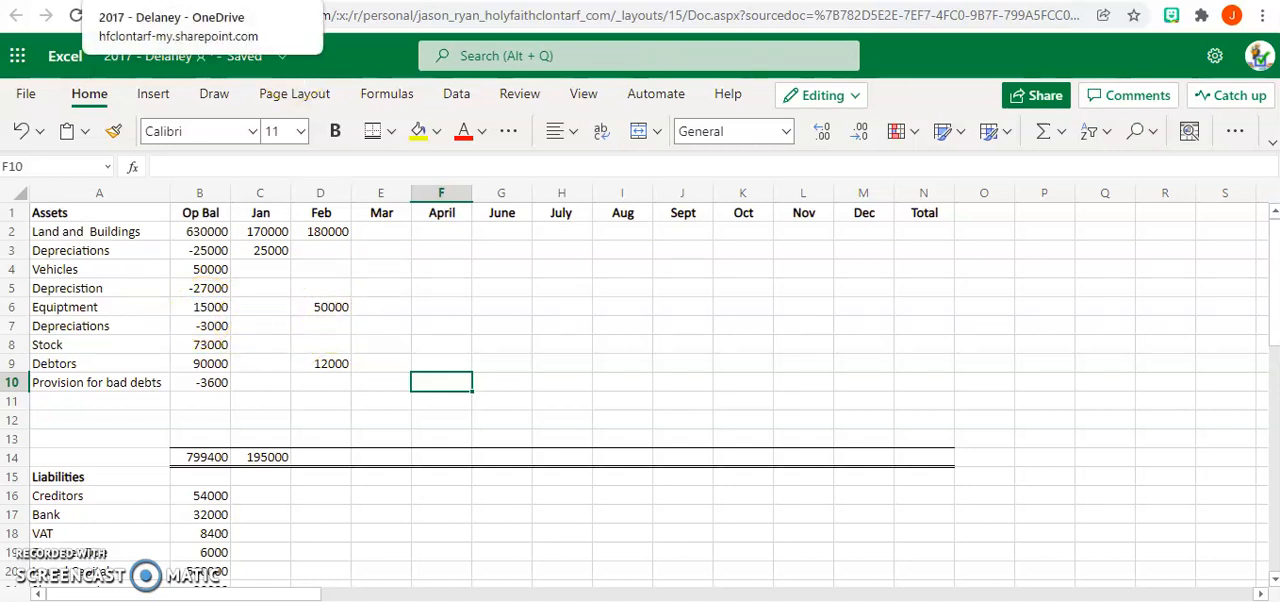
key(ctrl+Tab)
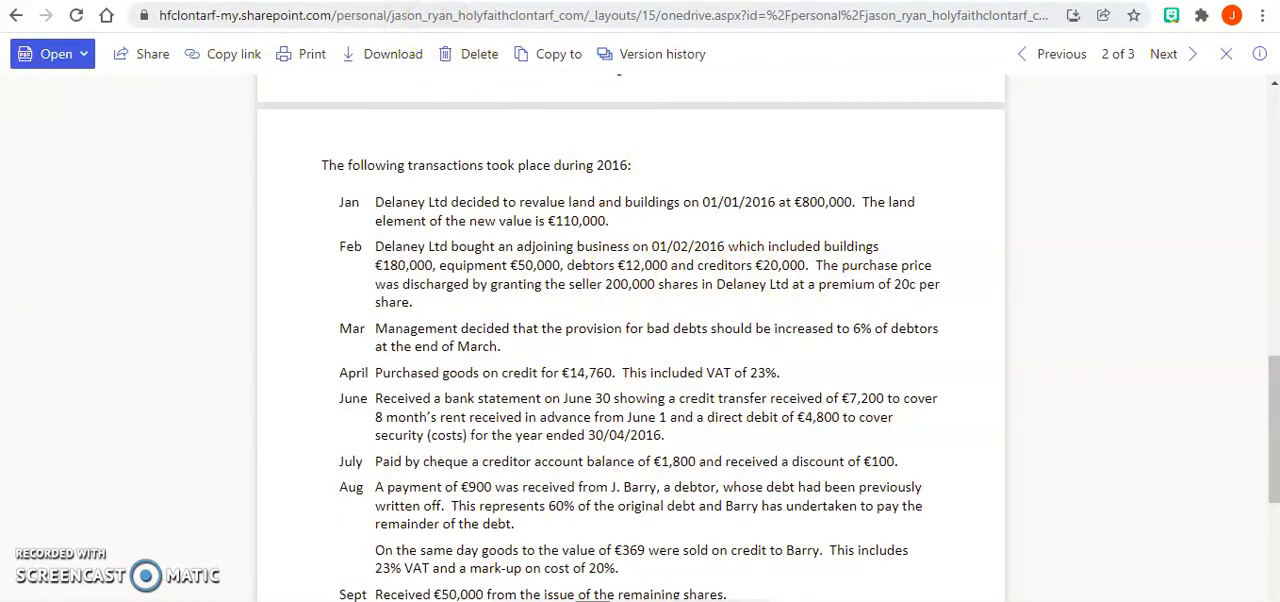
- Enter February creditors 20000
key(ctrl+Tab)
scroll(1055, 165, down, 1)
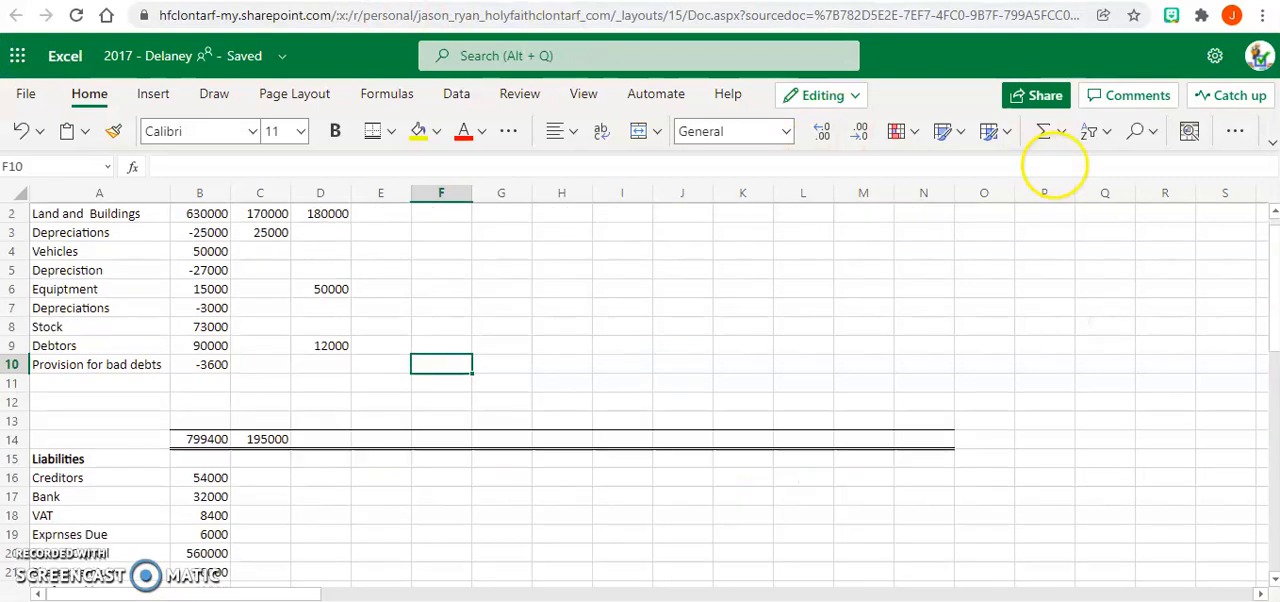
scroll(1055, 165, down, 2)
click(327, 433)
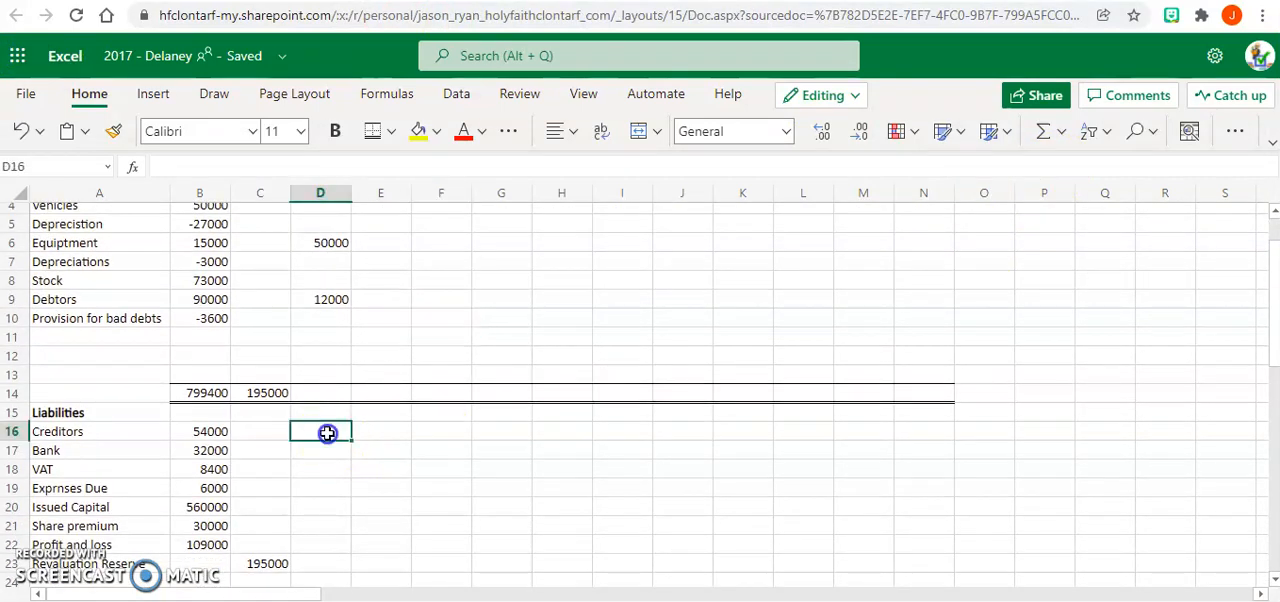
text(20000)
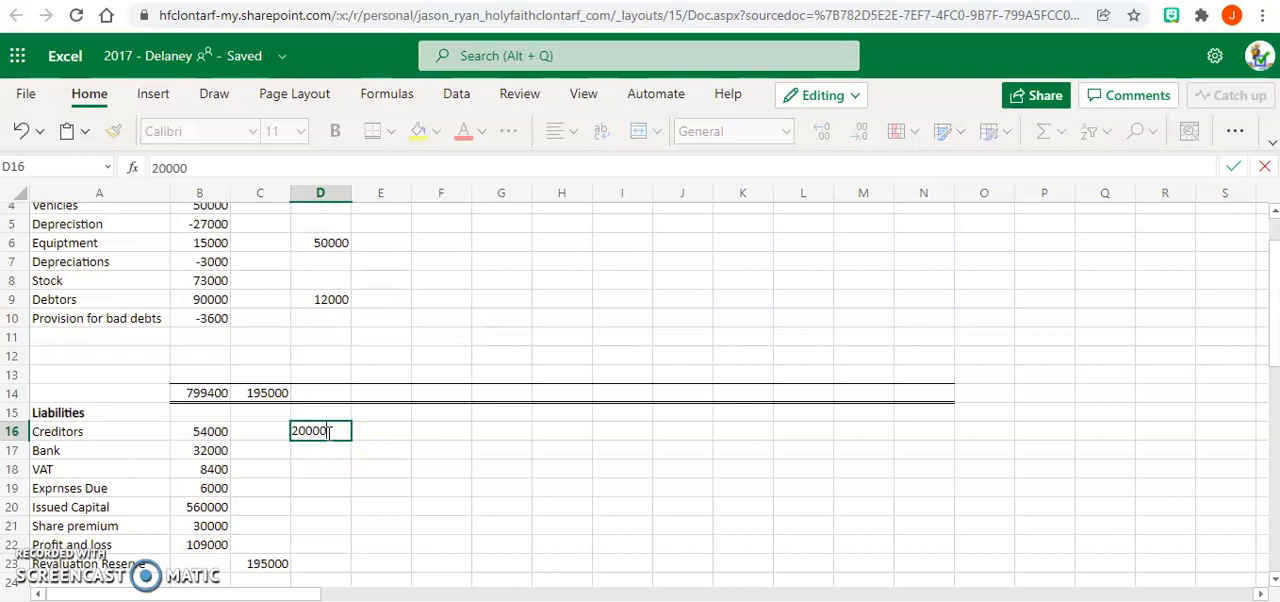
click(398, 485)
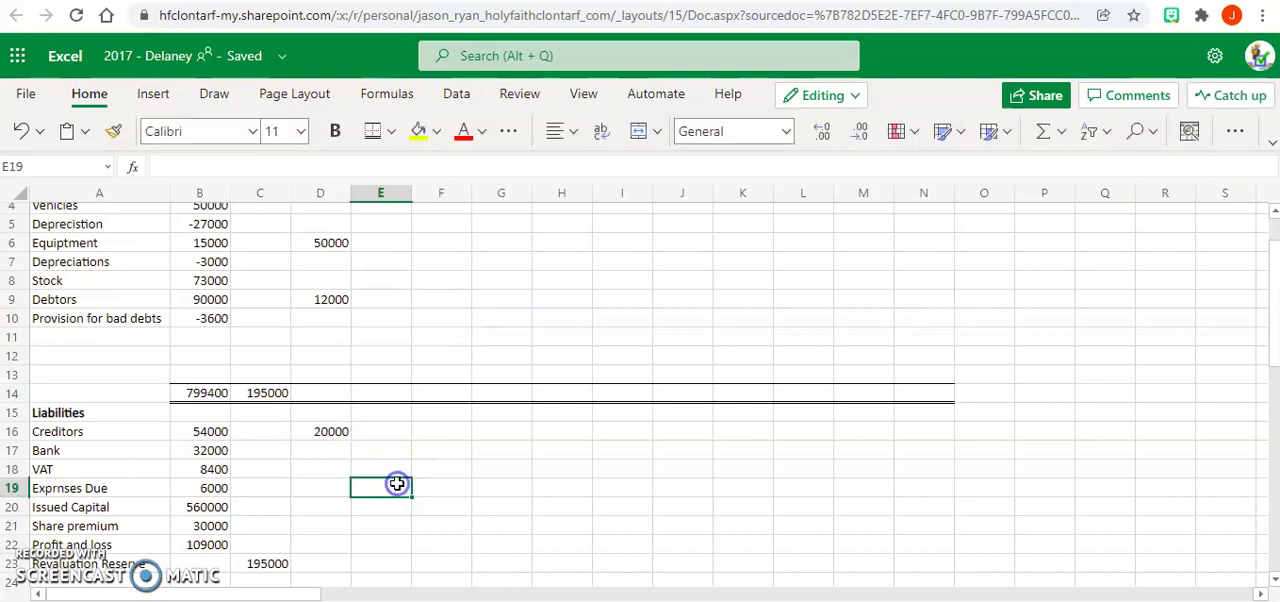
- Enter share premium as =200000*.2 (40000) and issued capital 200000 for February
click(333, 523)
text(=200000*.20)
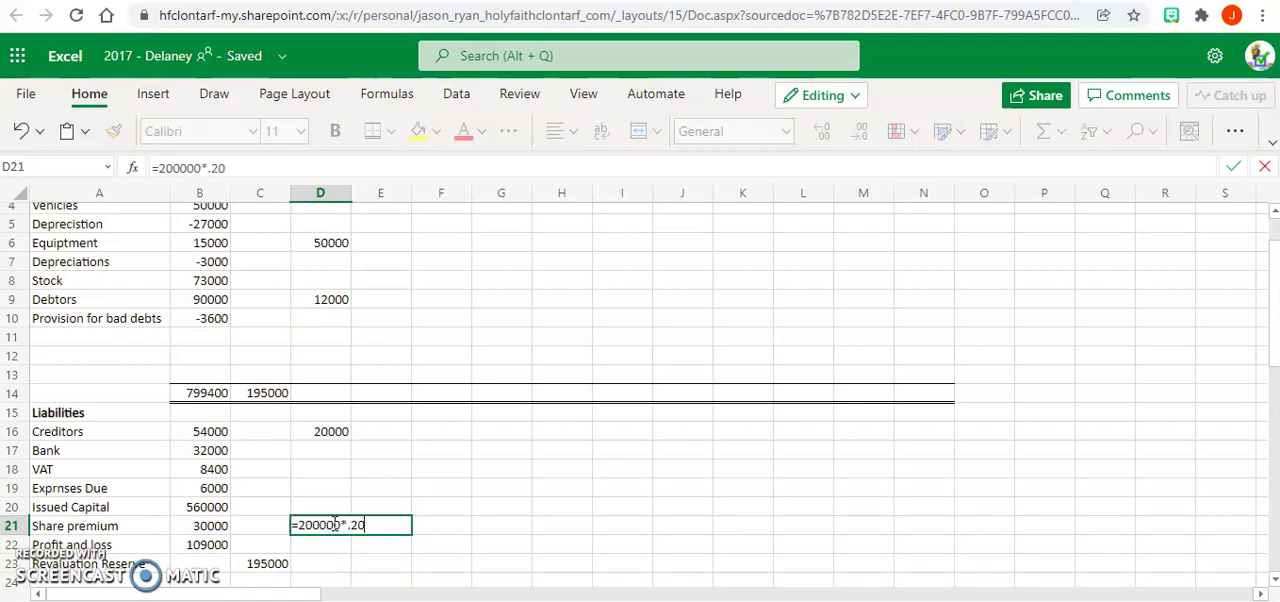
key(Return)
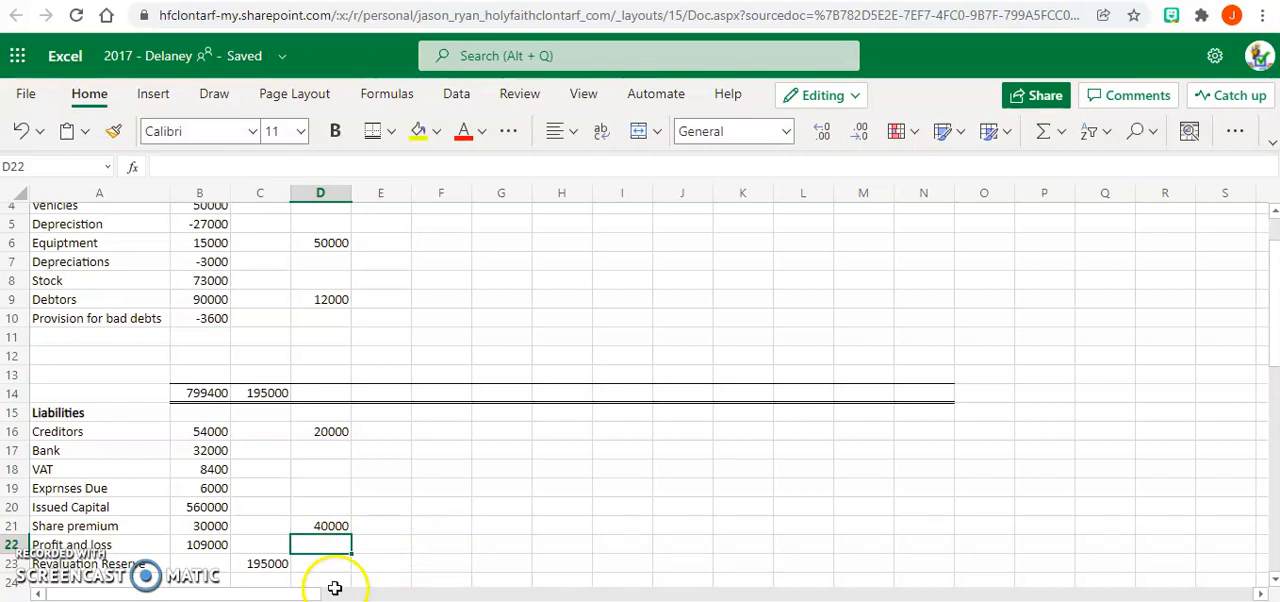
click(330, 507)
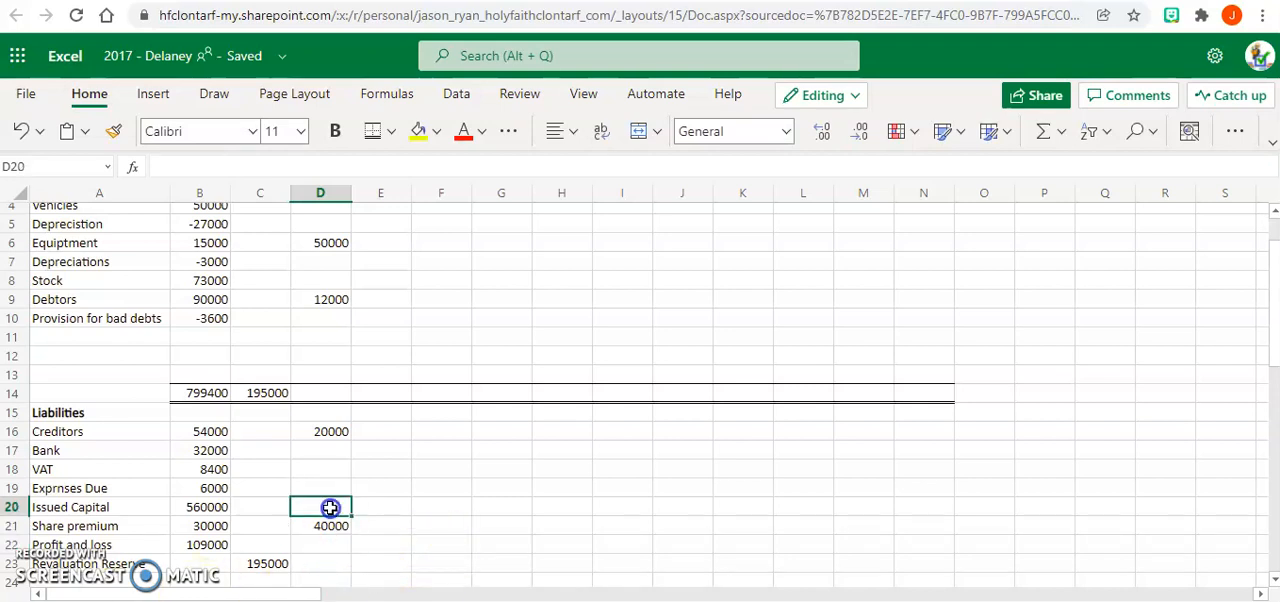
text(200000)
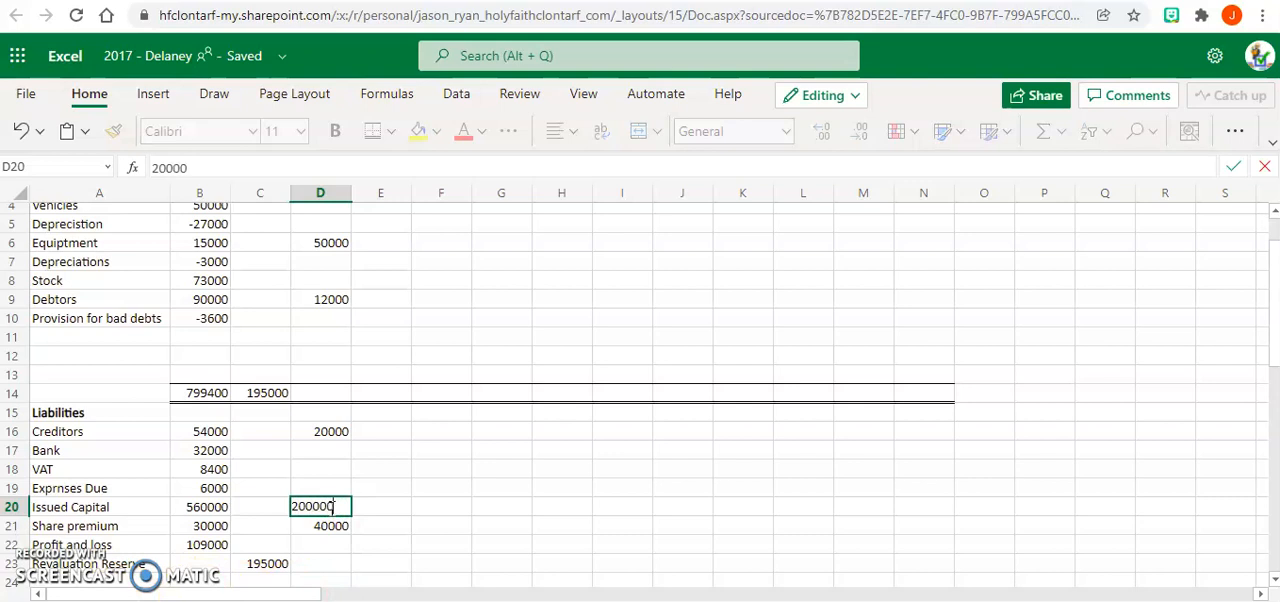
click(424, 518)
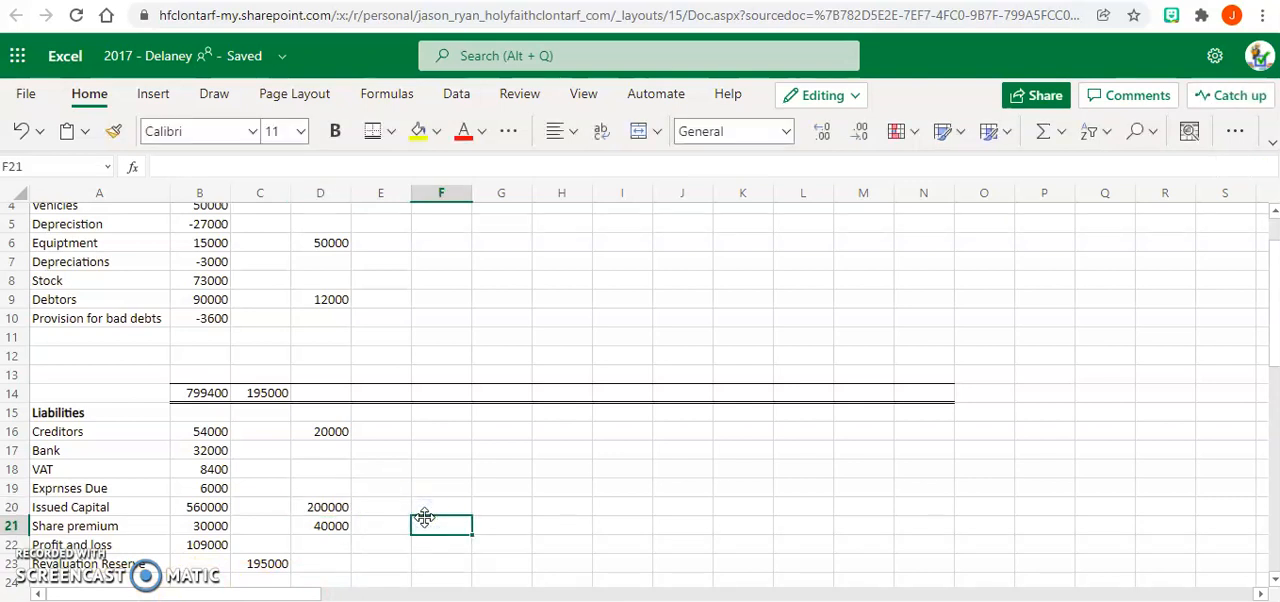
scroll(1274, 347, up, 2)
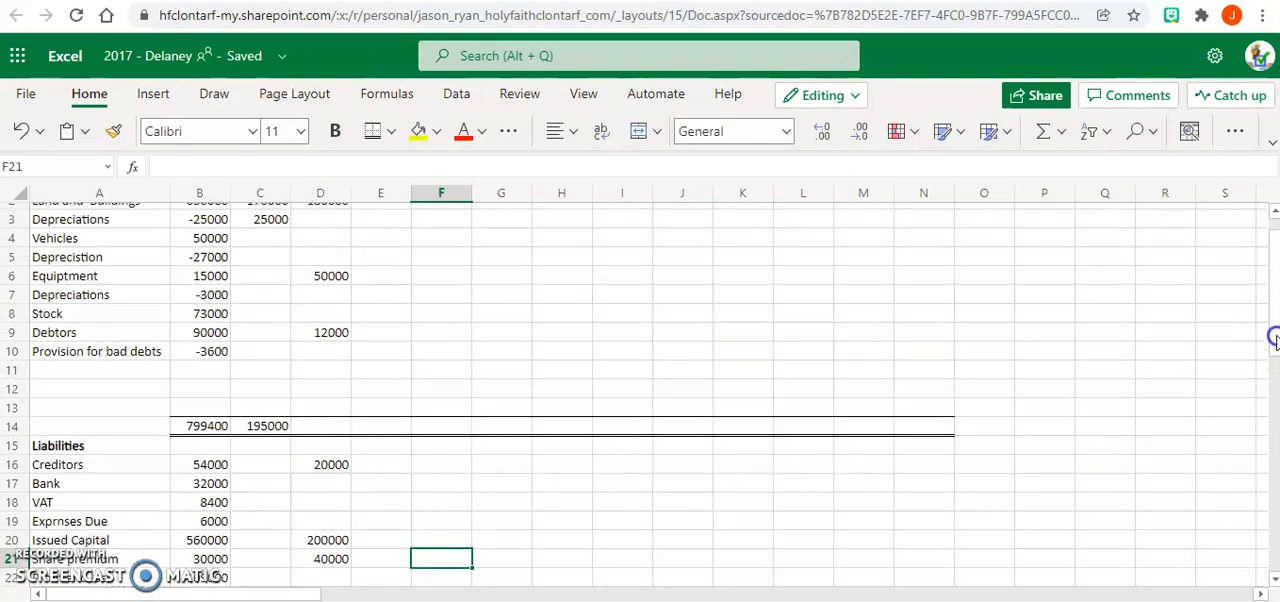
scroll(1274, 347, up, 1)
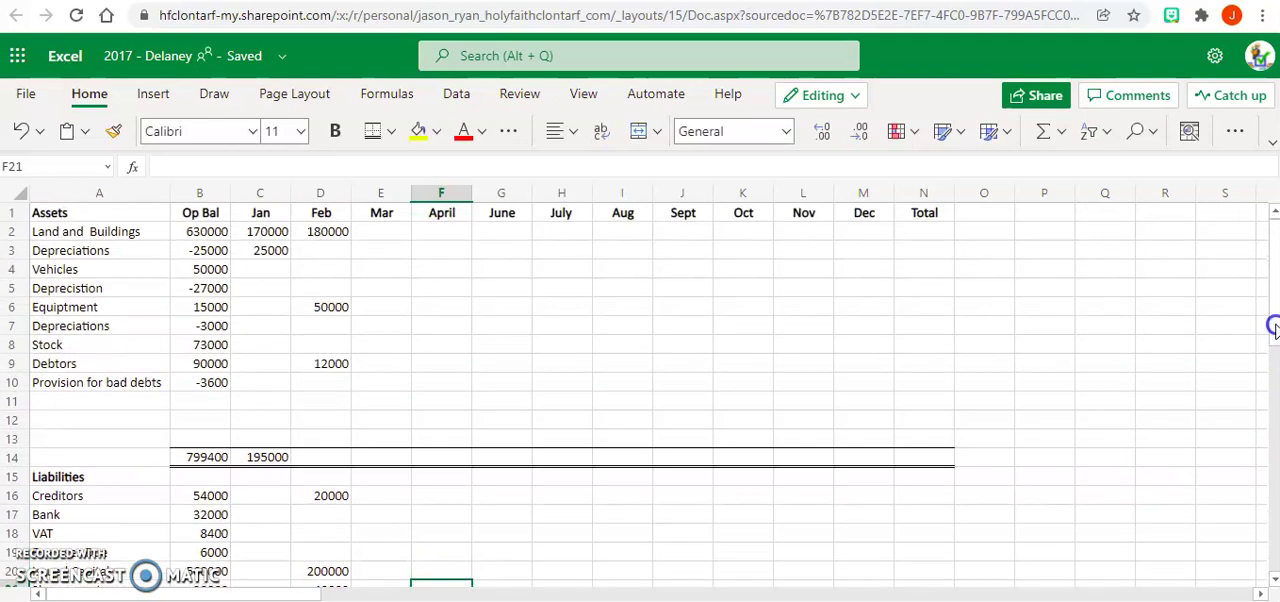
- Total the February assets with =SUM(D13:D2), giving 242000
click(311, 457)
text(=sum)
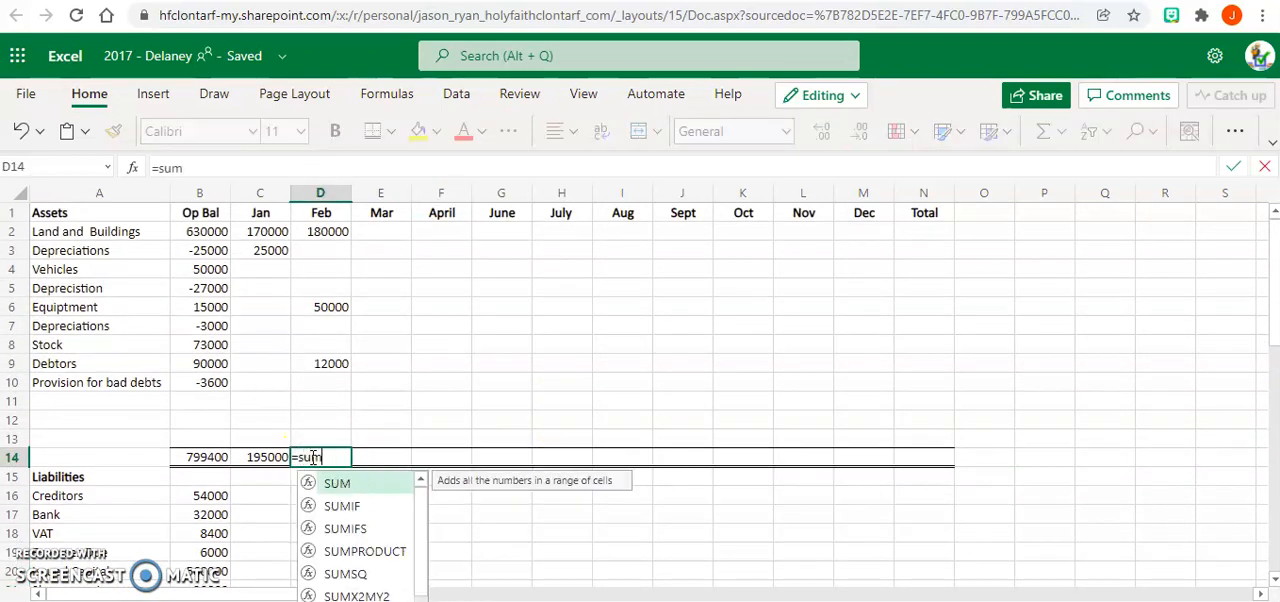
text(()
click(324, 439)
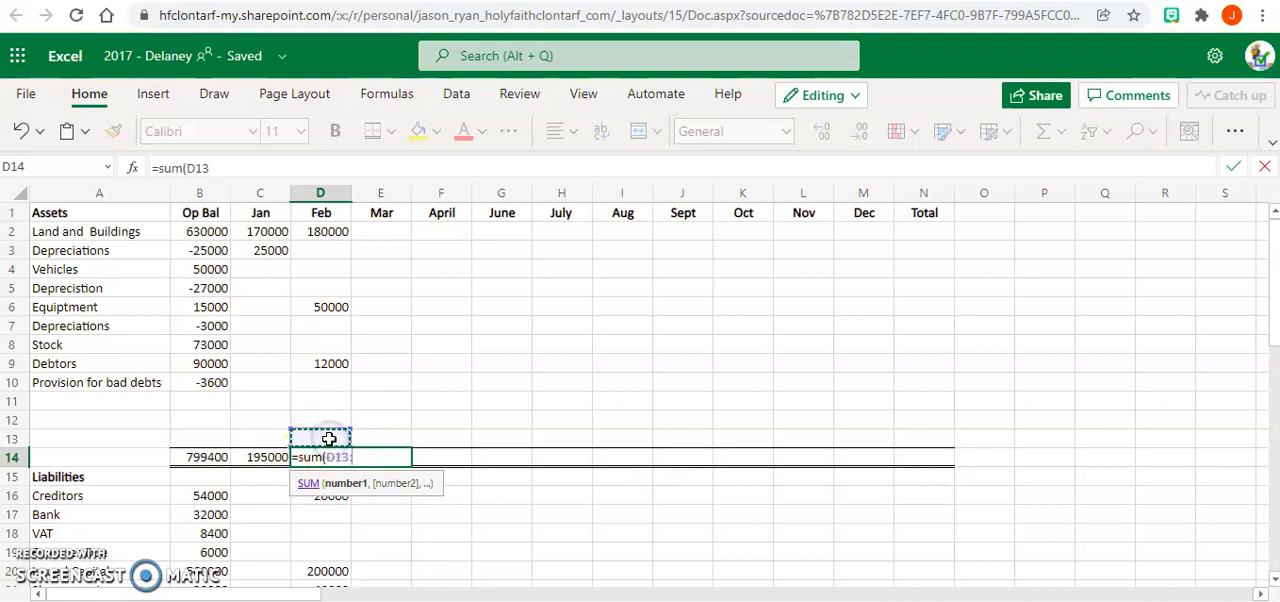
key(shift+Up)
key(shift+Up)
key(shift+Up)
key(shift+Up)
key(shift+Up)
key(shift+Up)
key(shift+Up)
key(shift+Up)
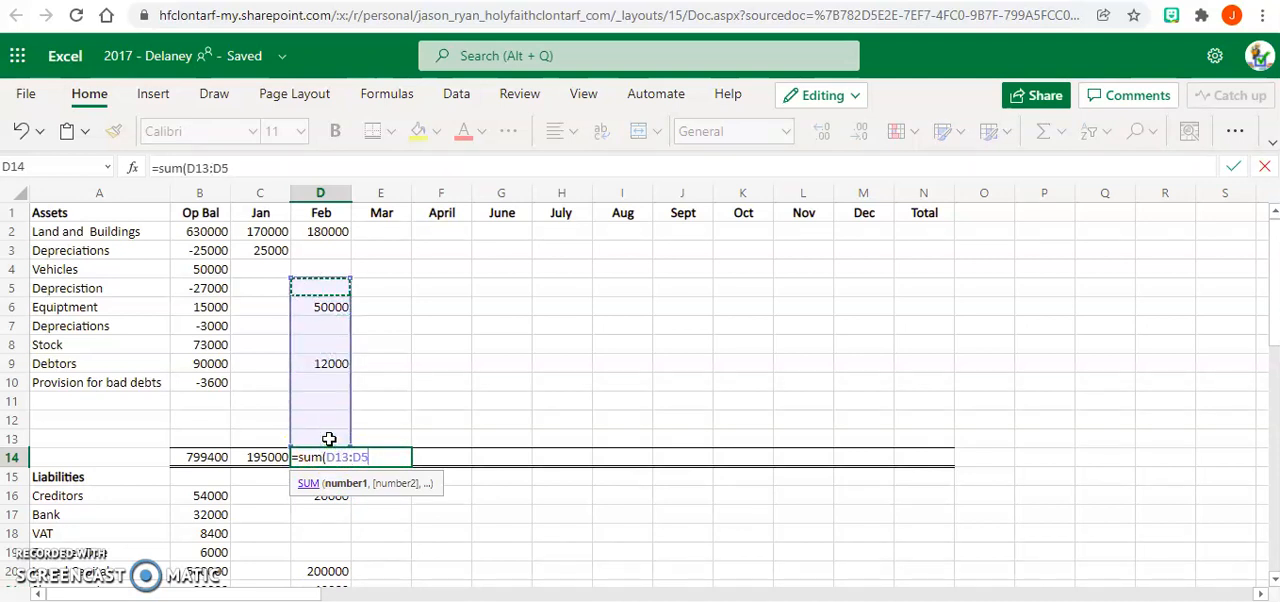
key(shift+Up)
key(shift+Up)
key(shift+Up)
key(Return)
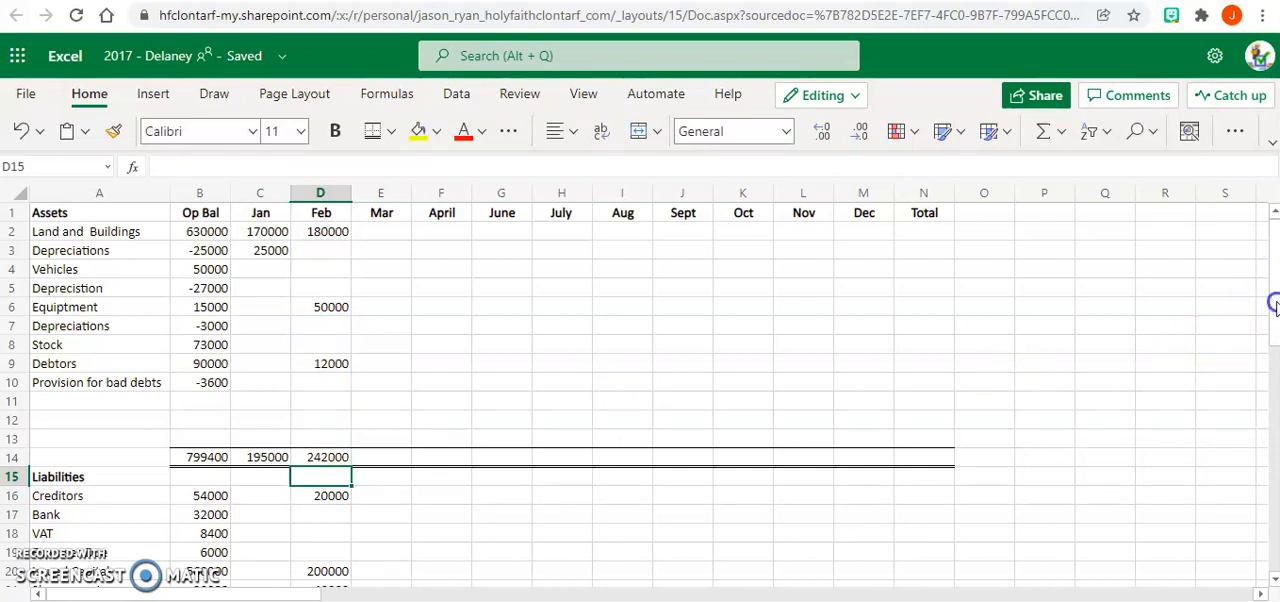
scroll(1270, 320, down, 2)
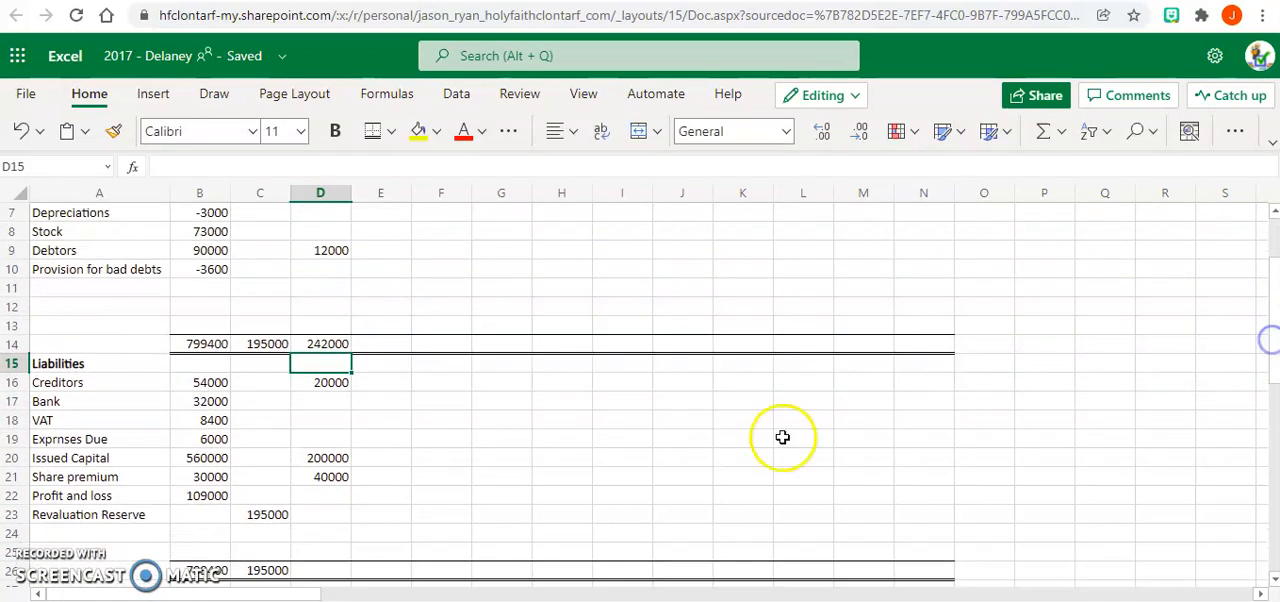
- Total the February liabilities with =SUM(D25:D16), giving 260000
click(320, 569)
text(=)
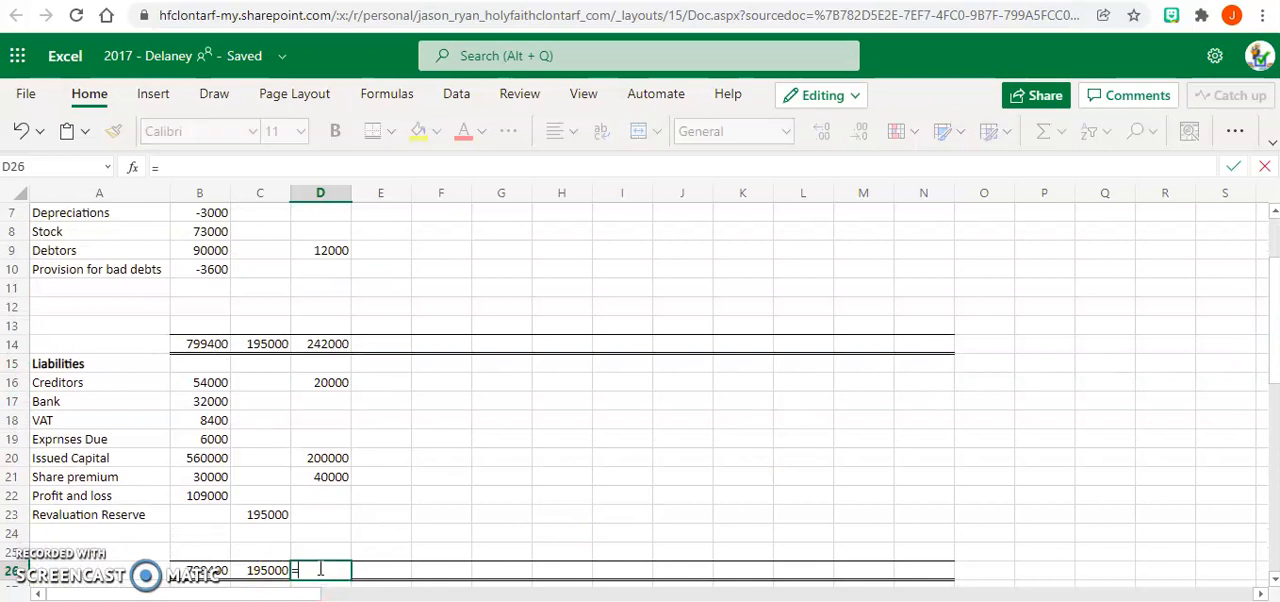
text(sum()
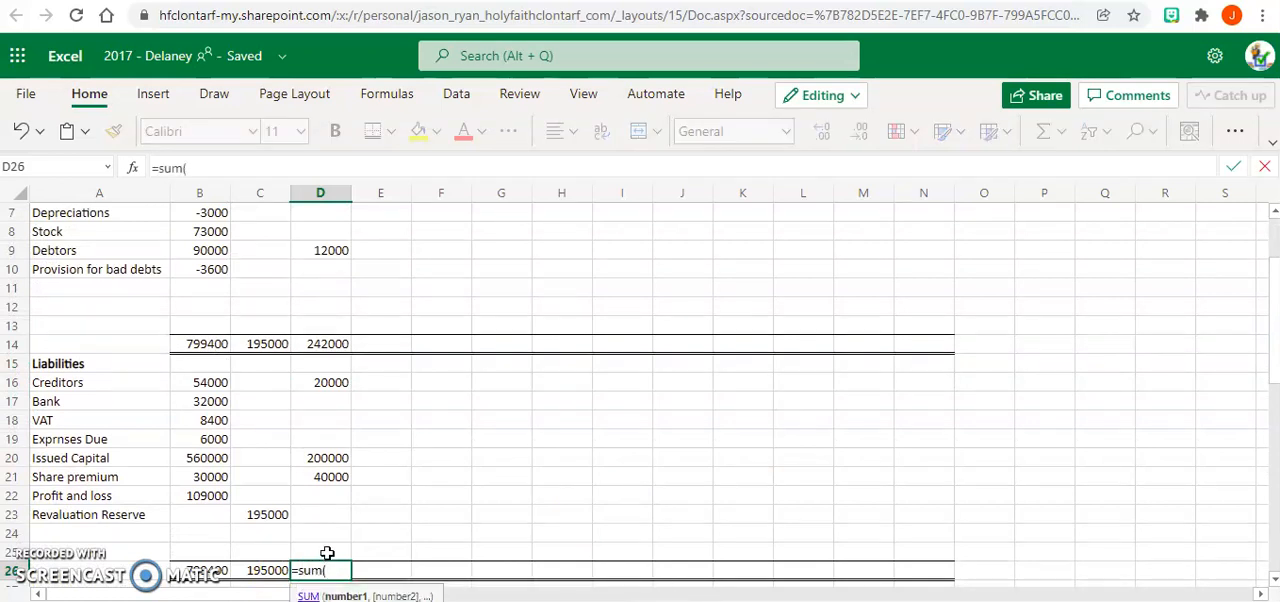
click(327, 553)
key(shift+Up)
key(shift+Up)
key(shift+Up)
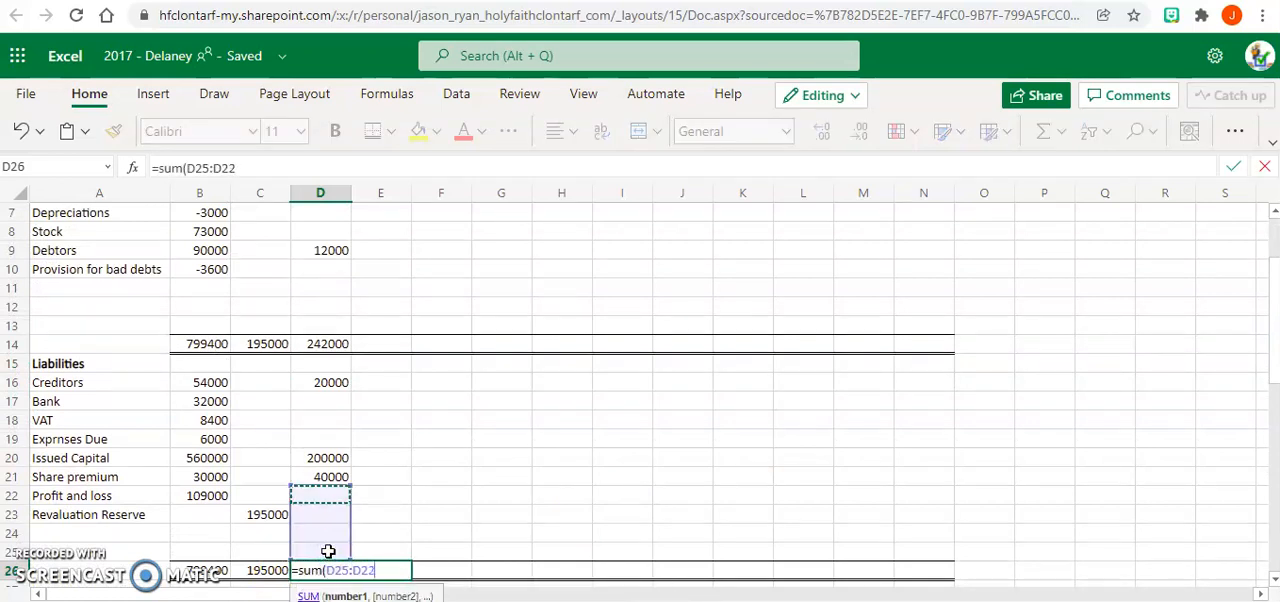
key(shift+Up)
key(shift+Up)
key(shift+Up)
key(shift+Up)
key(shift+Up)
key(shift+Up)
key(Return)
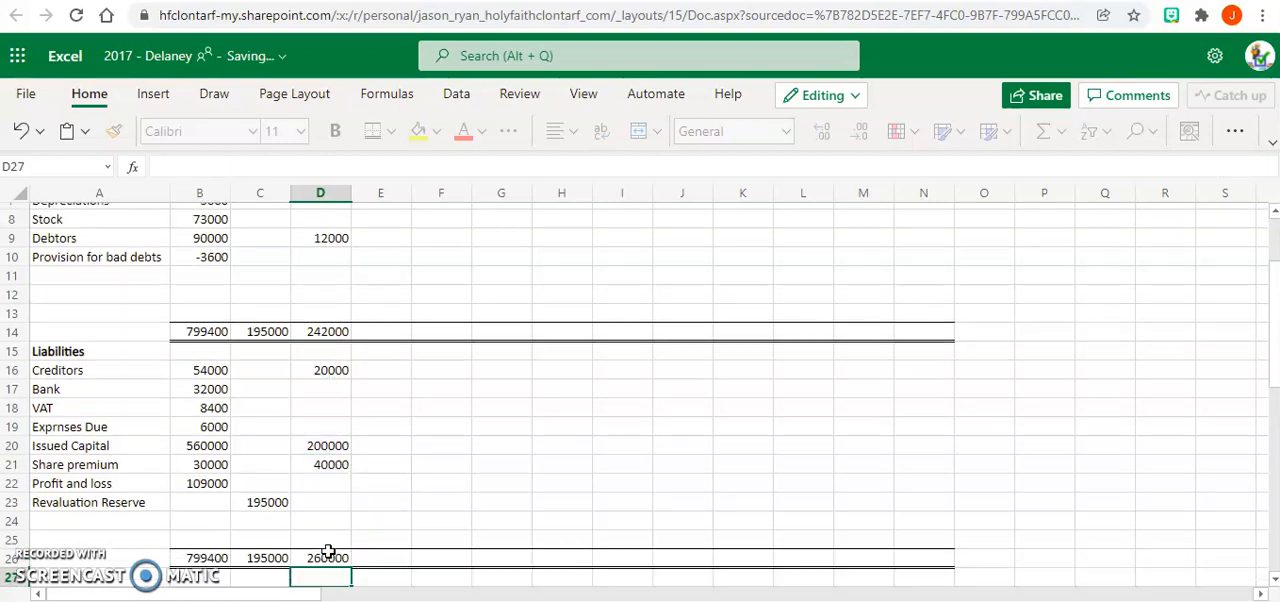
click(355, 580)
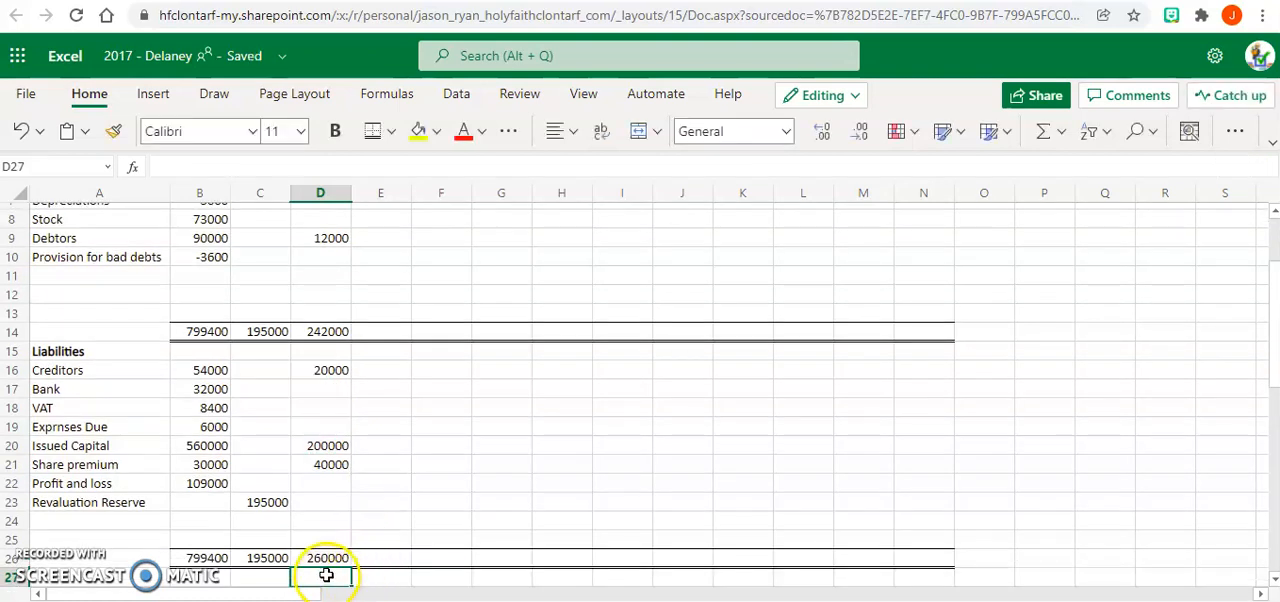
- Add a Goodwill row with 18000 in February so both totals read 260000
click(323, 558)
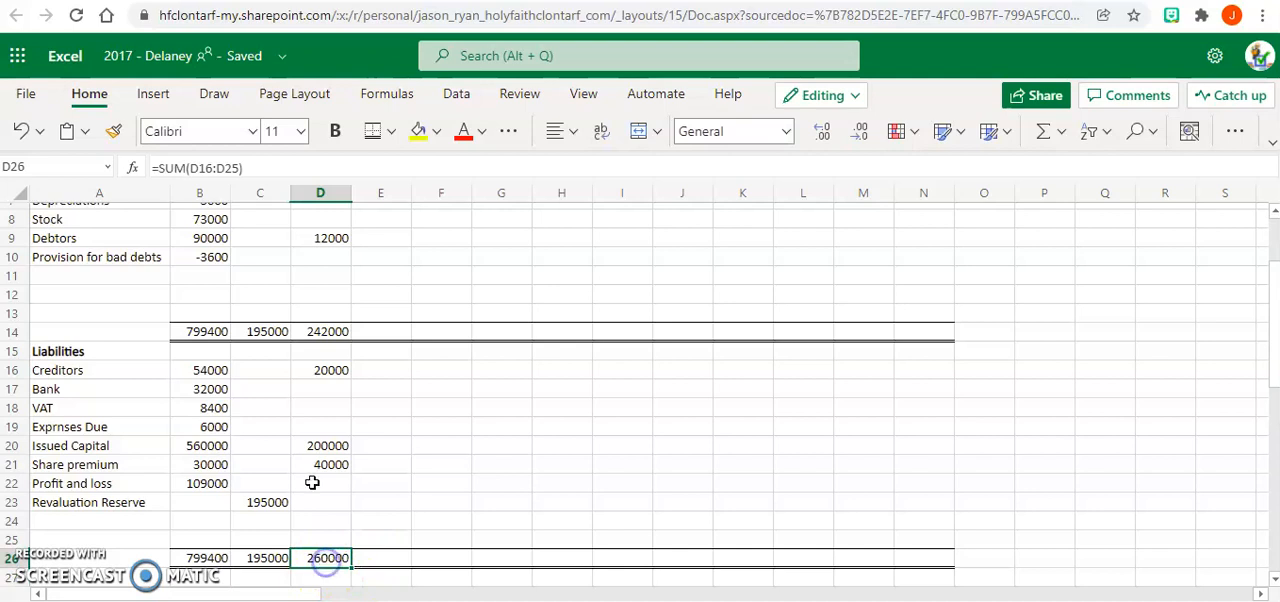
click(132, 278)
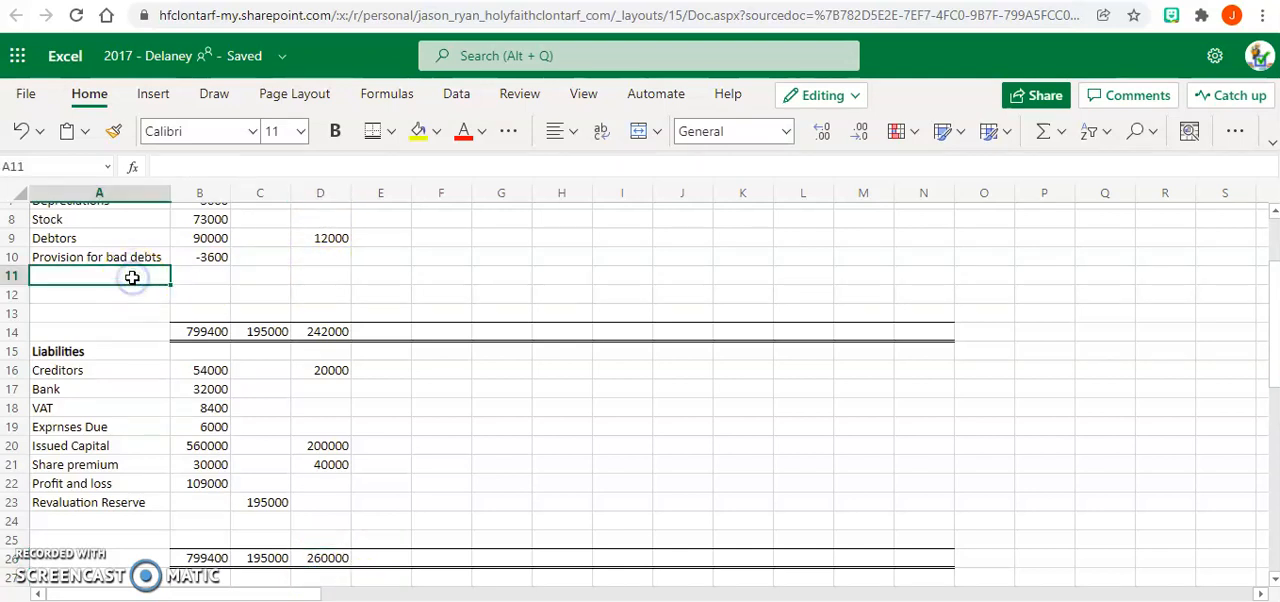
text(Goodwill)
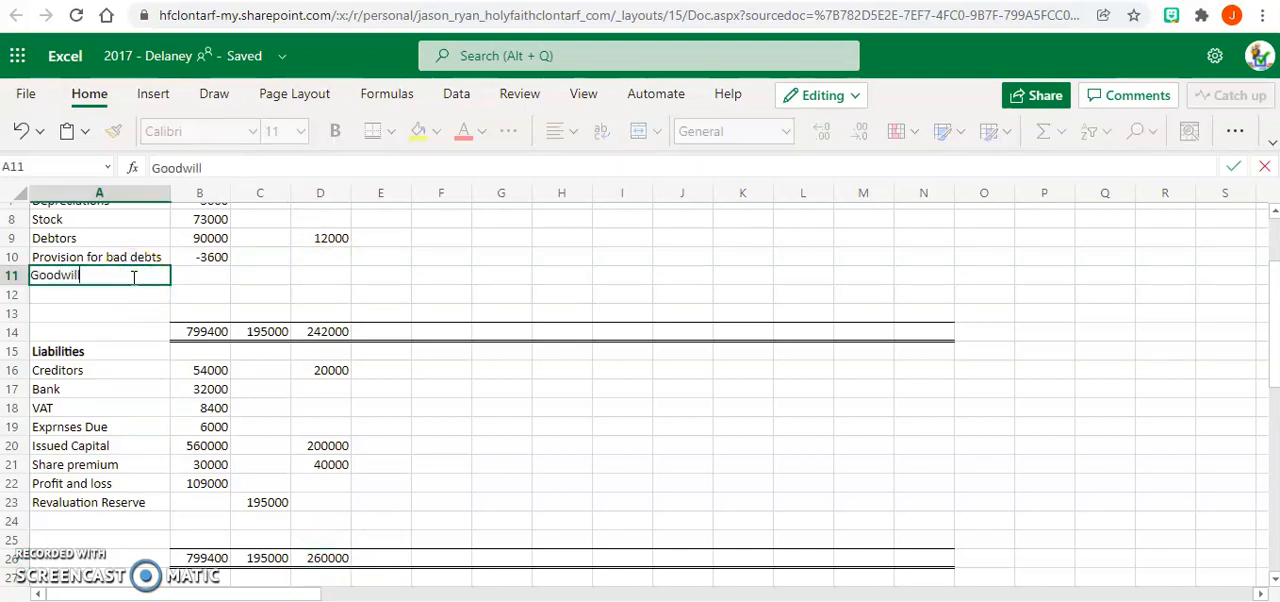
click(328, 273)
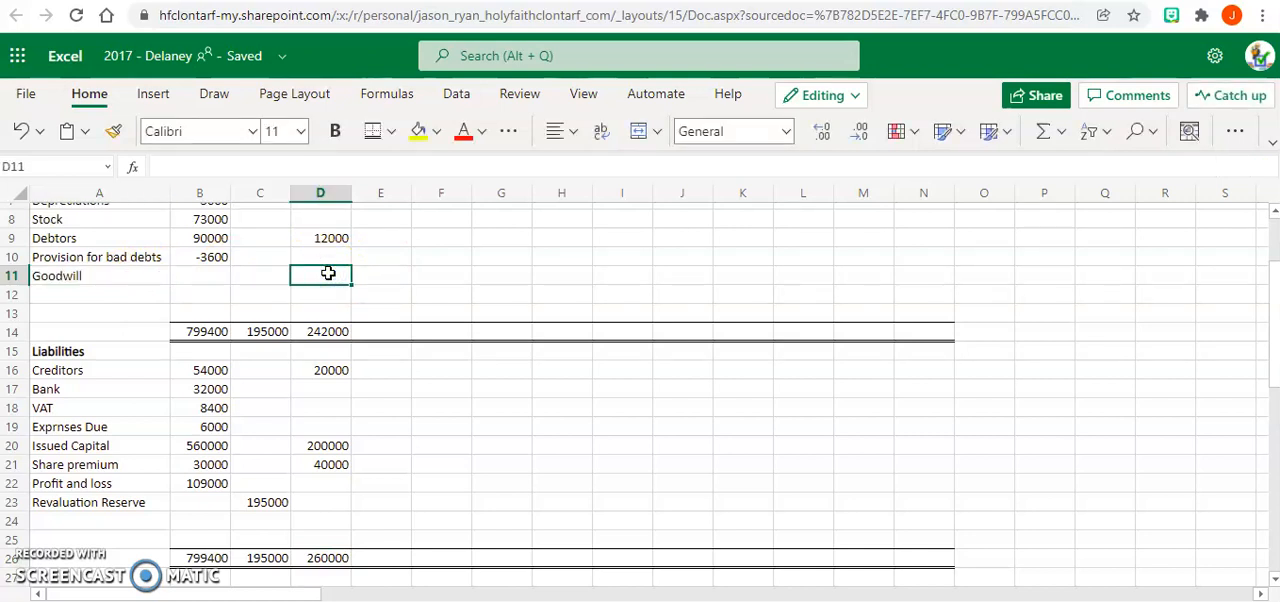
text(18000)
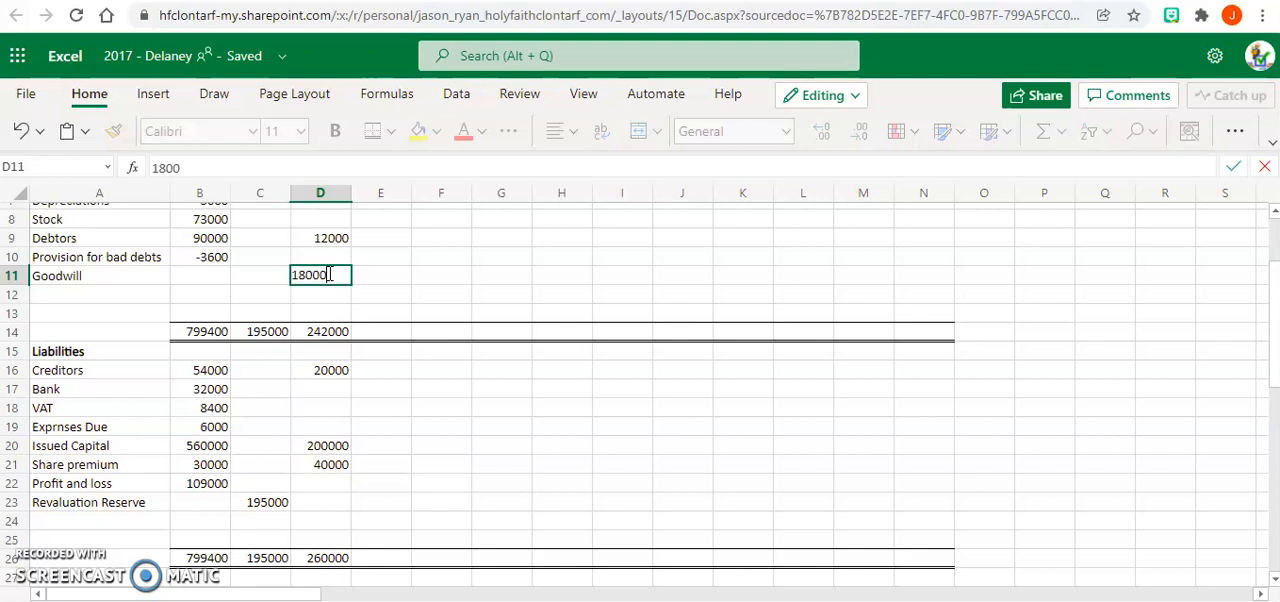
click(437, 313)
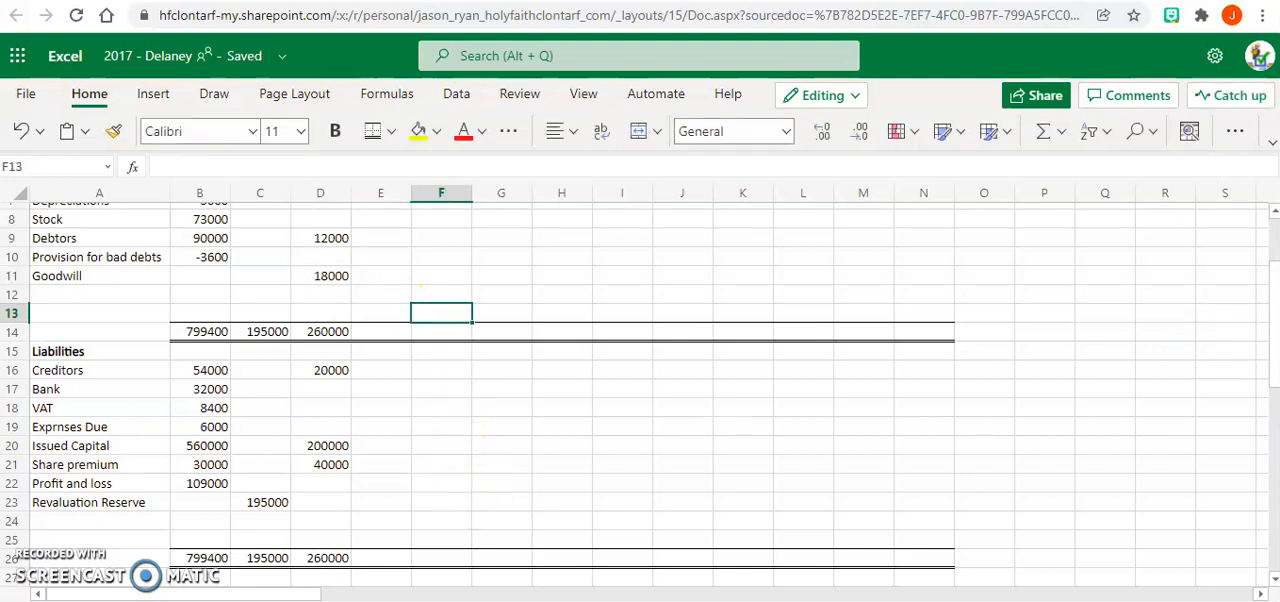
drag(1273, 341, 1273, 278)
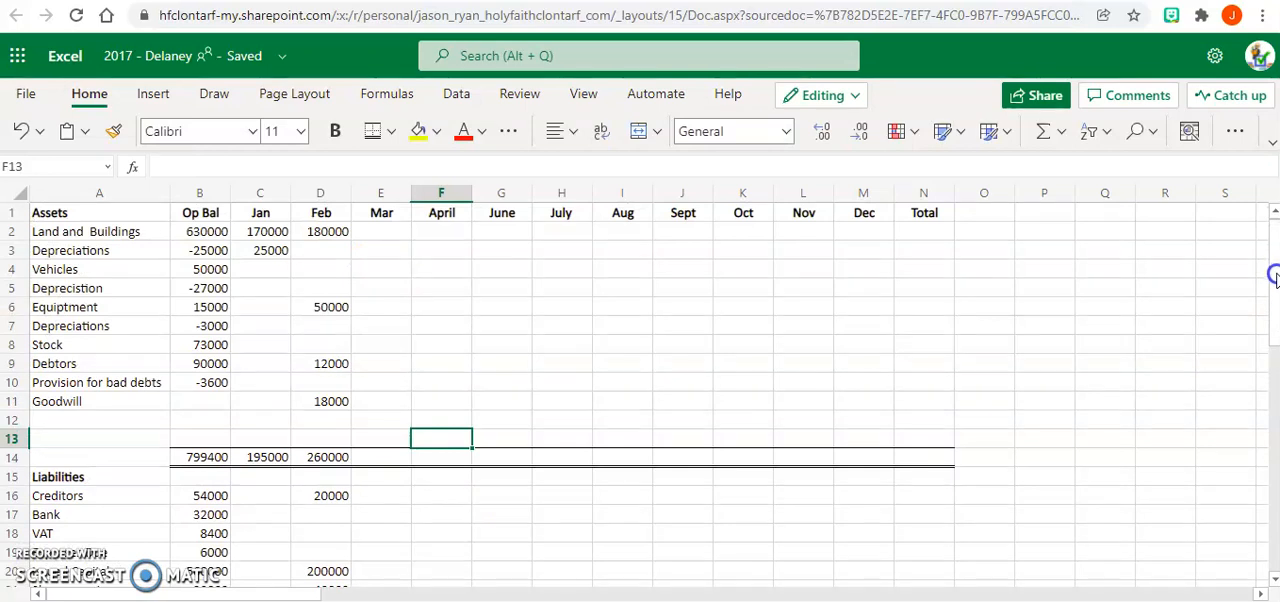
click(334, 231)
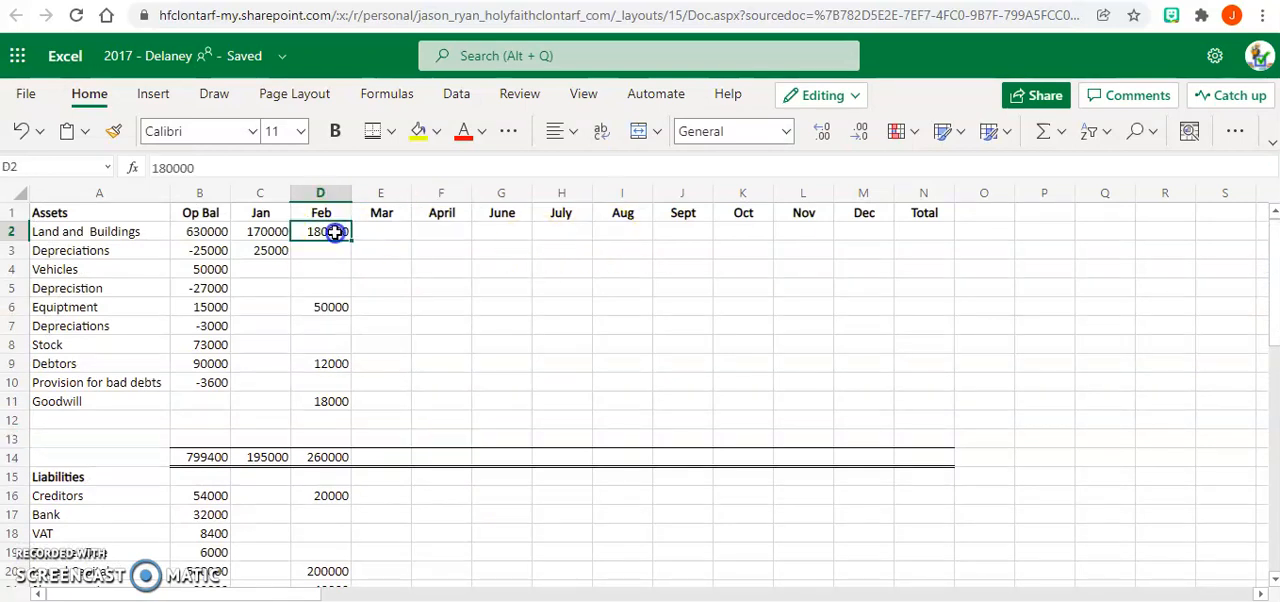
click(340, 305)
click(337, 362)
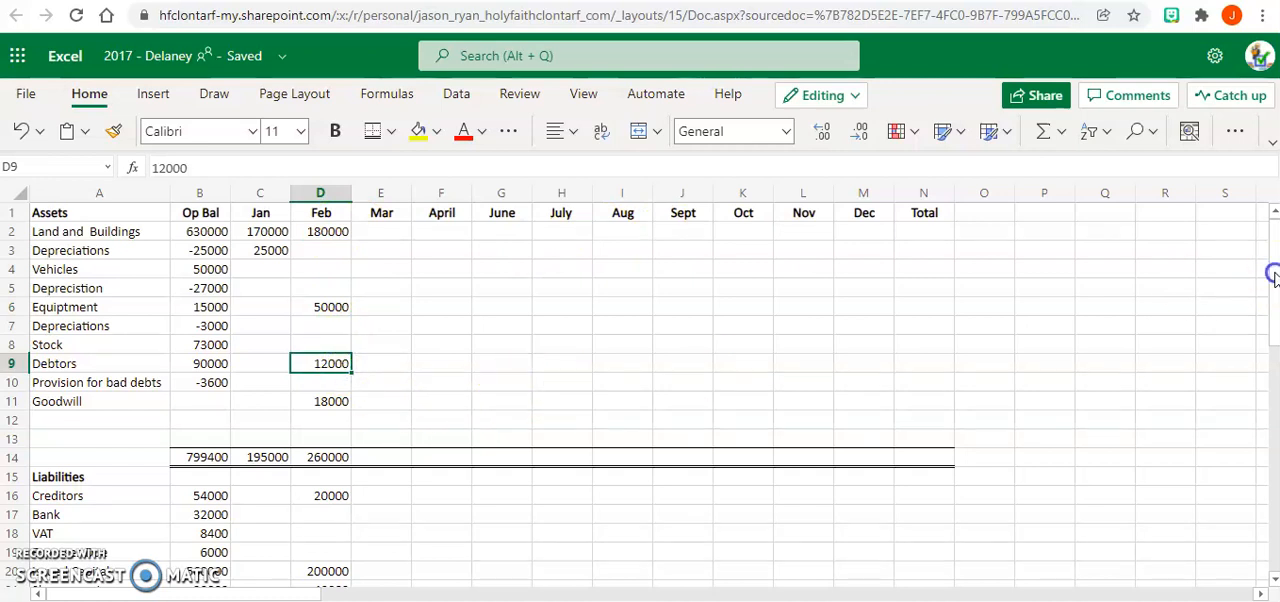
drag(1273, 275, 1274, 323)
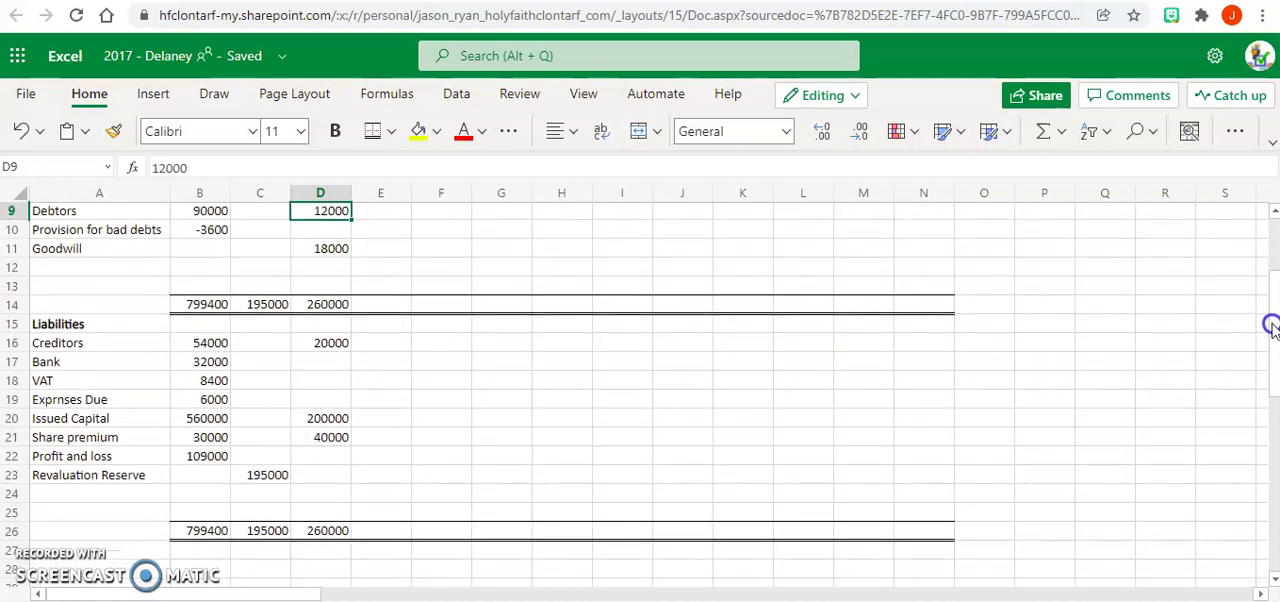
click(342, 417)
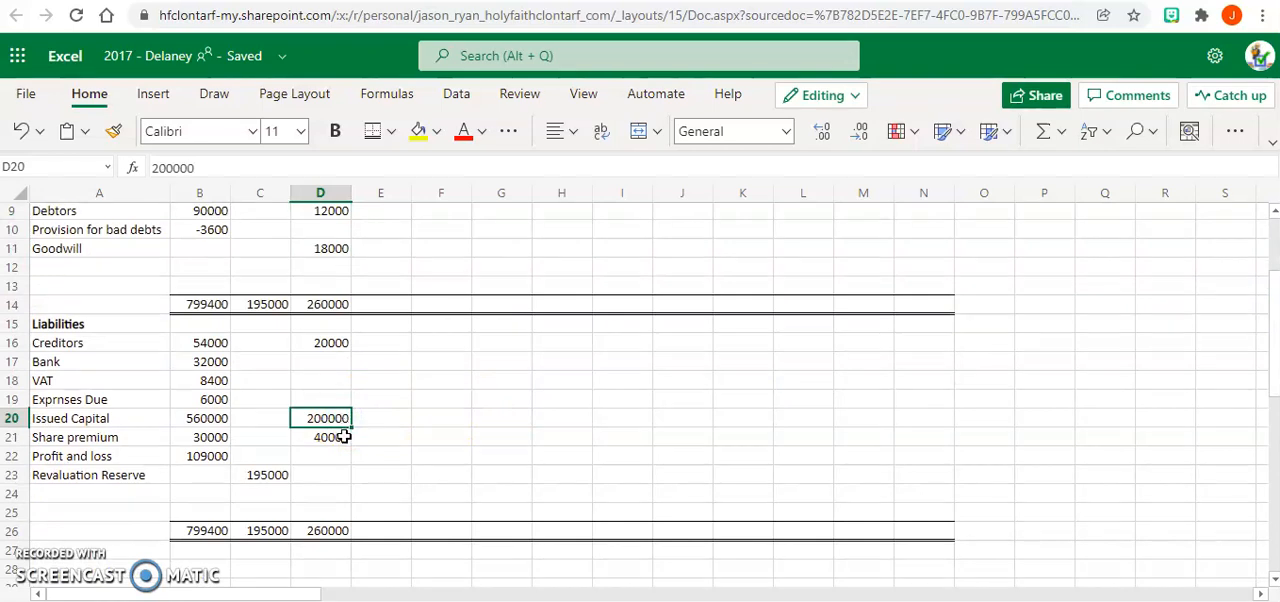
click(343, 437)
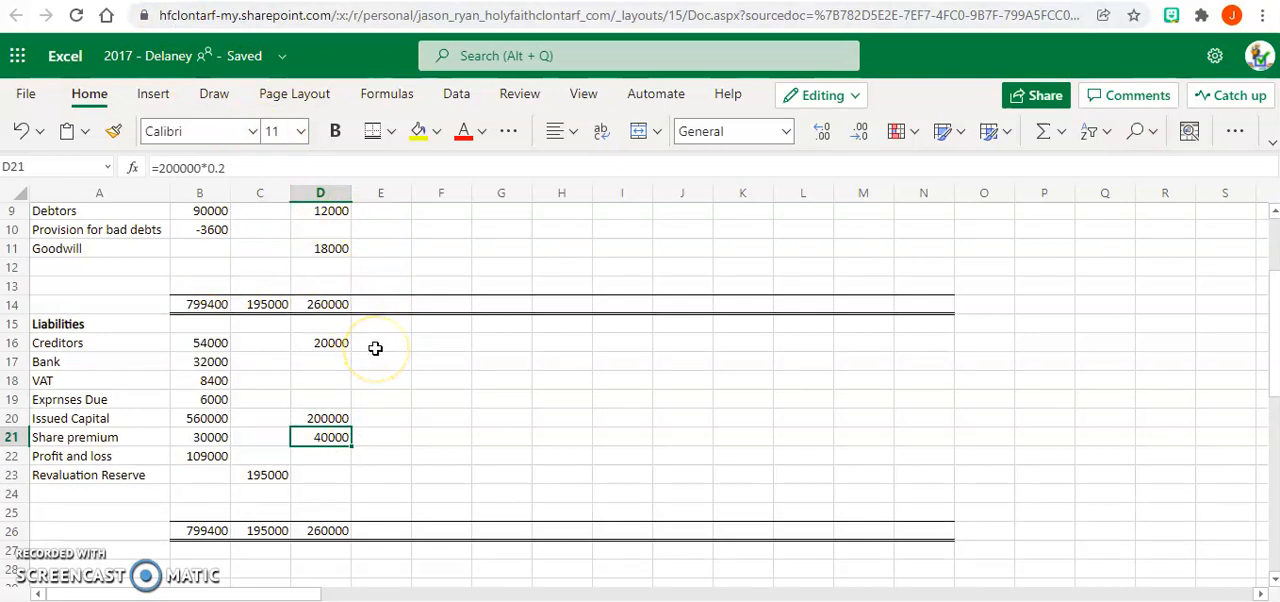
click(140, 252)
click(320, 250)
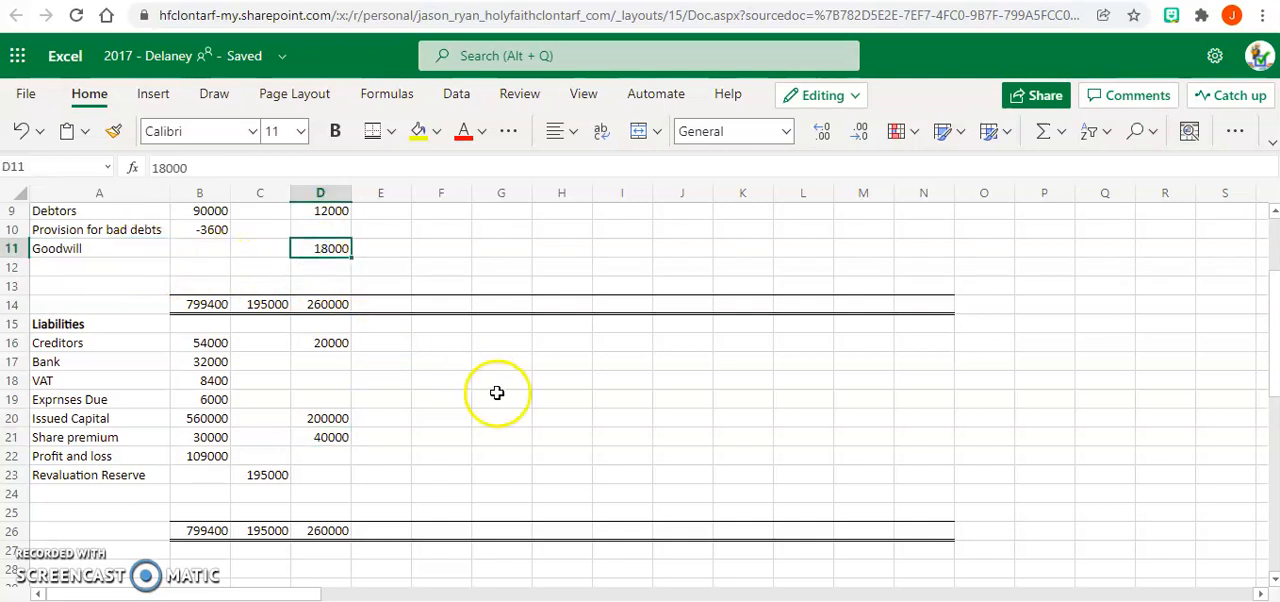